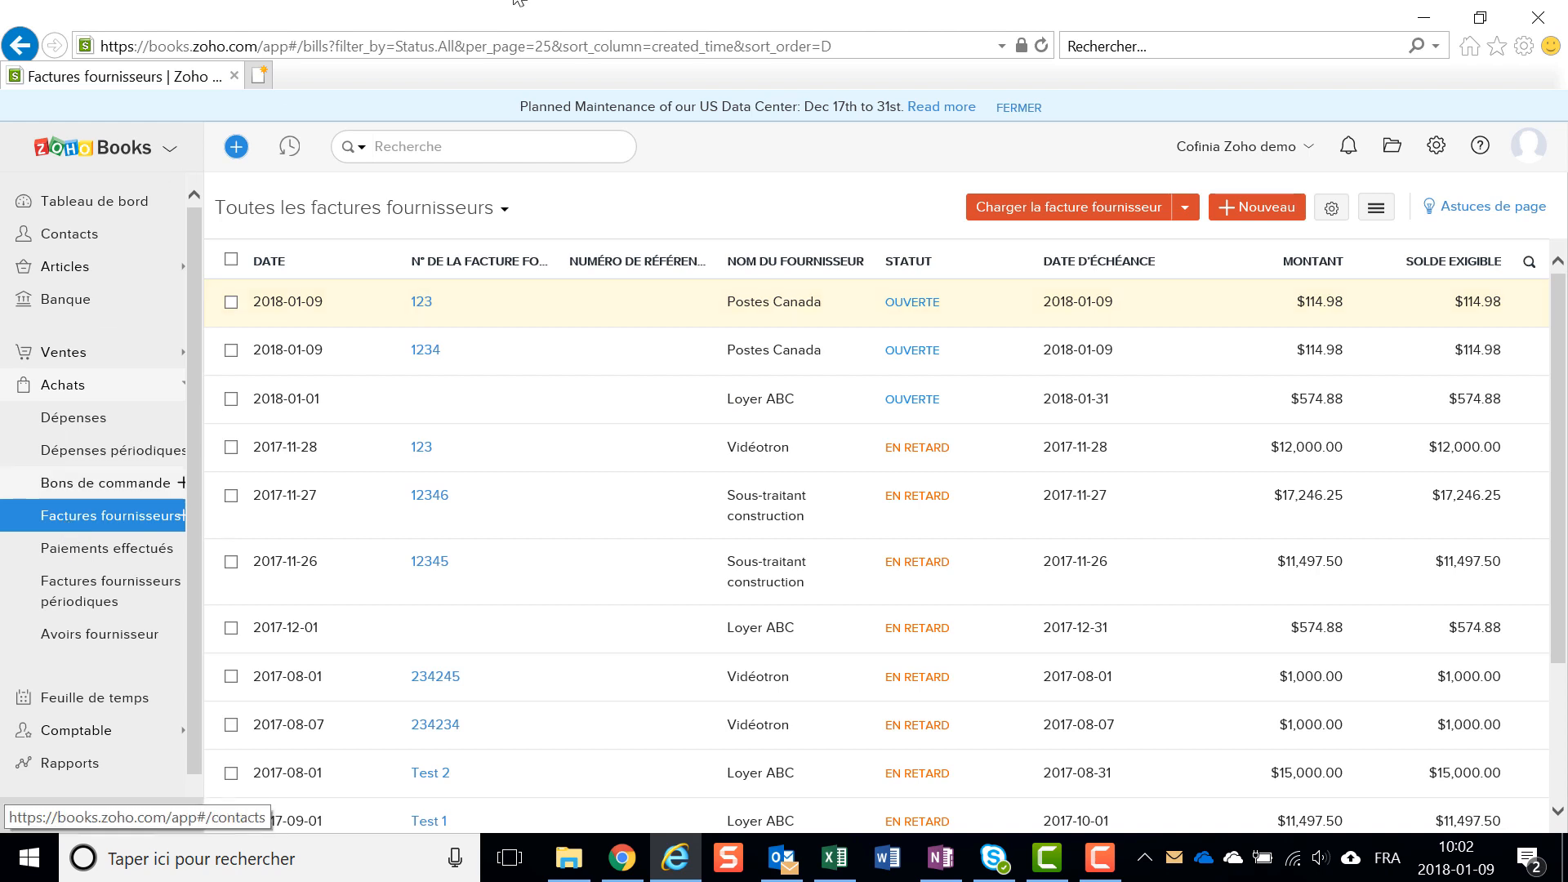
Start a new vendor bill for Postes Canada with bill number 123 and project 1.
left_click(1278, 214)
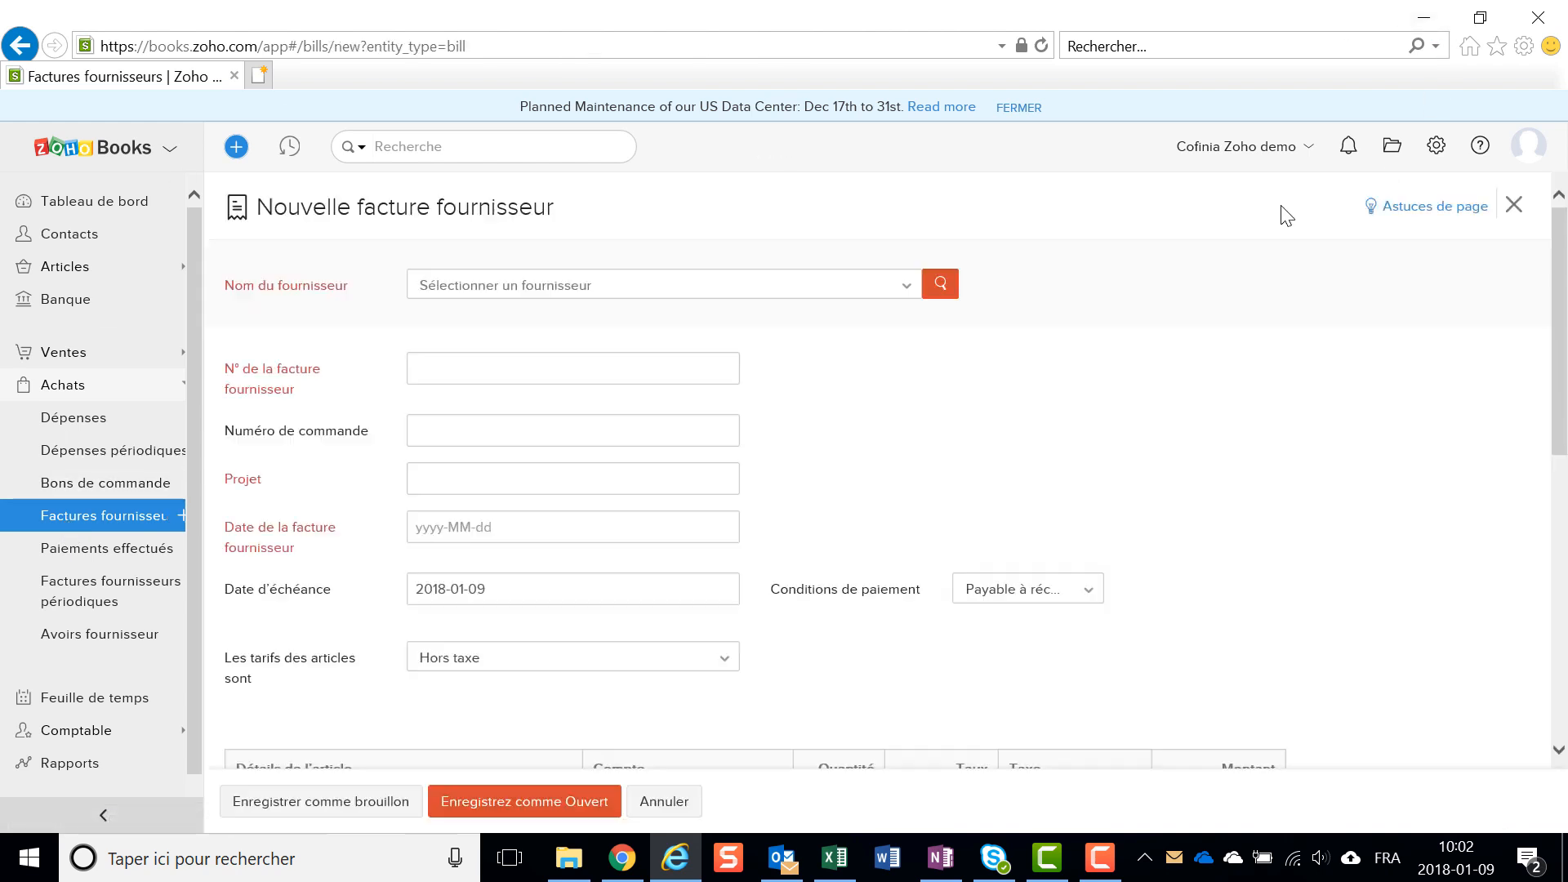
left_click(554, 296)
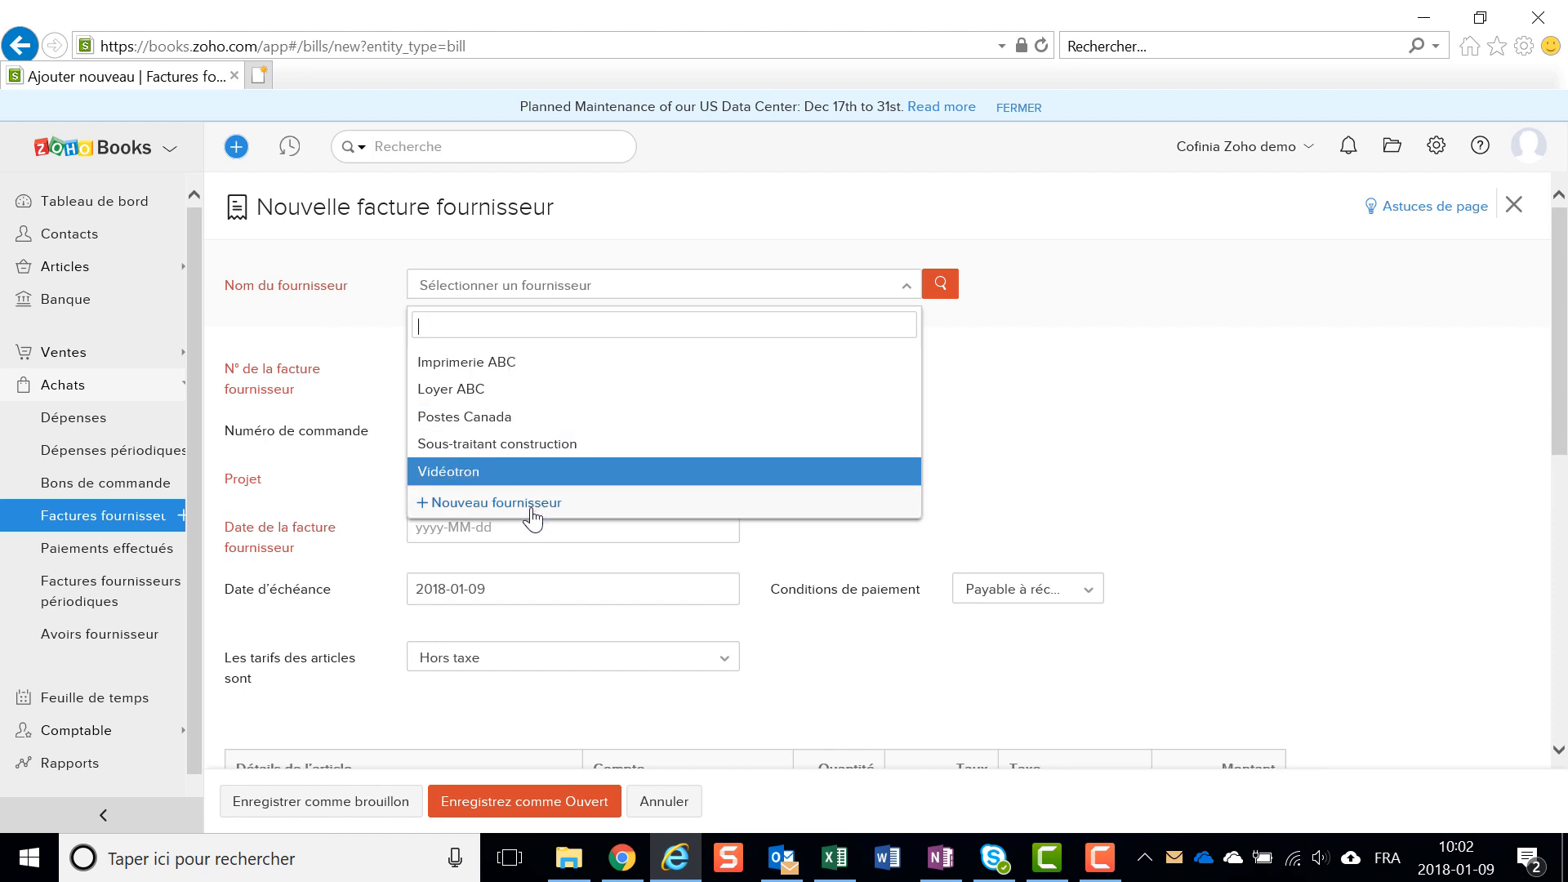
left_click(433, 416)
left_click(450, 367)
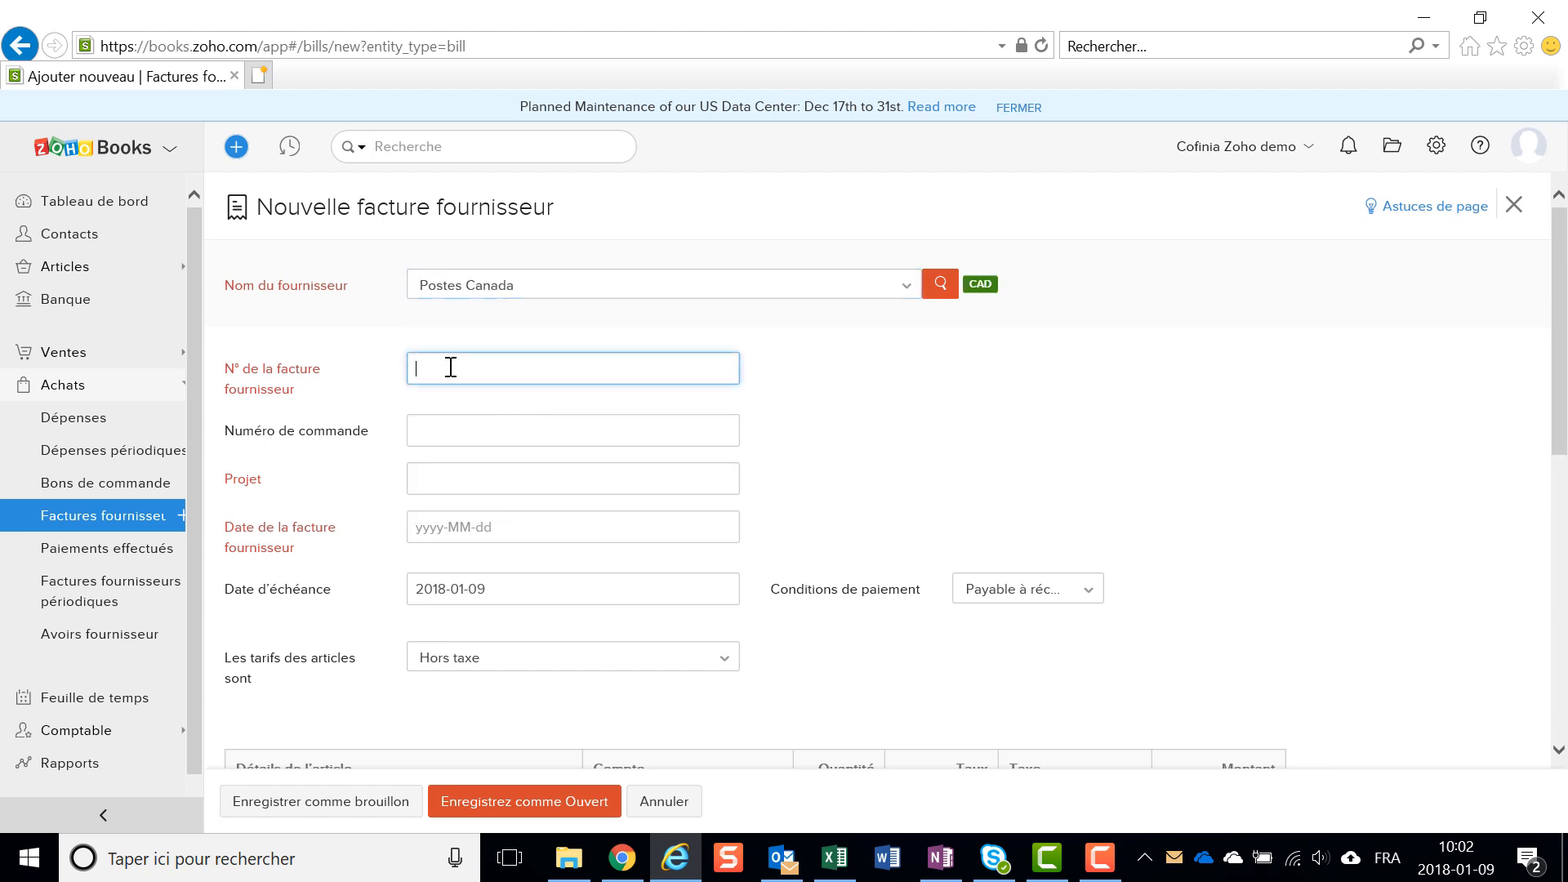
left_click(443, 485)
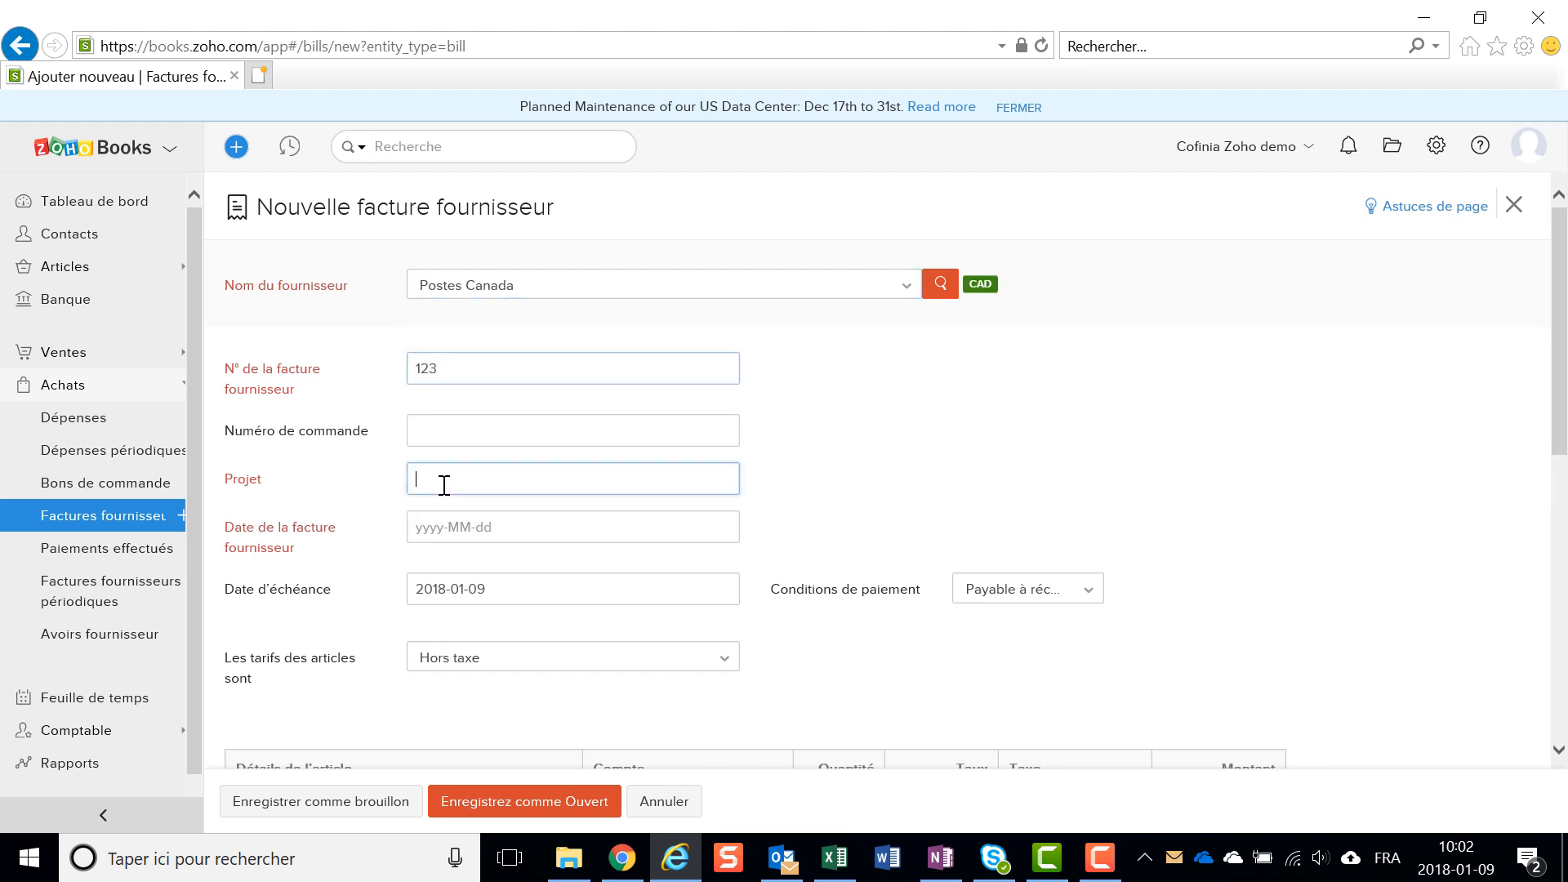
type("1")
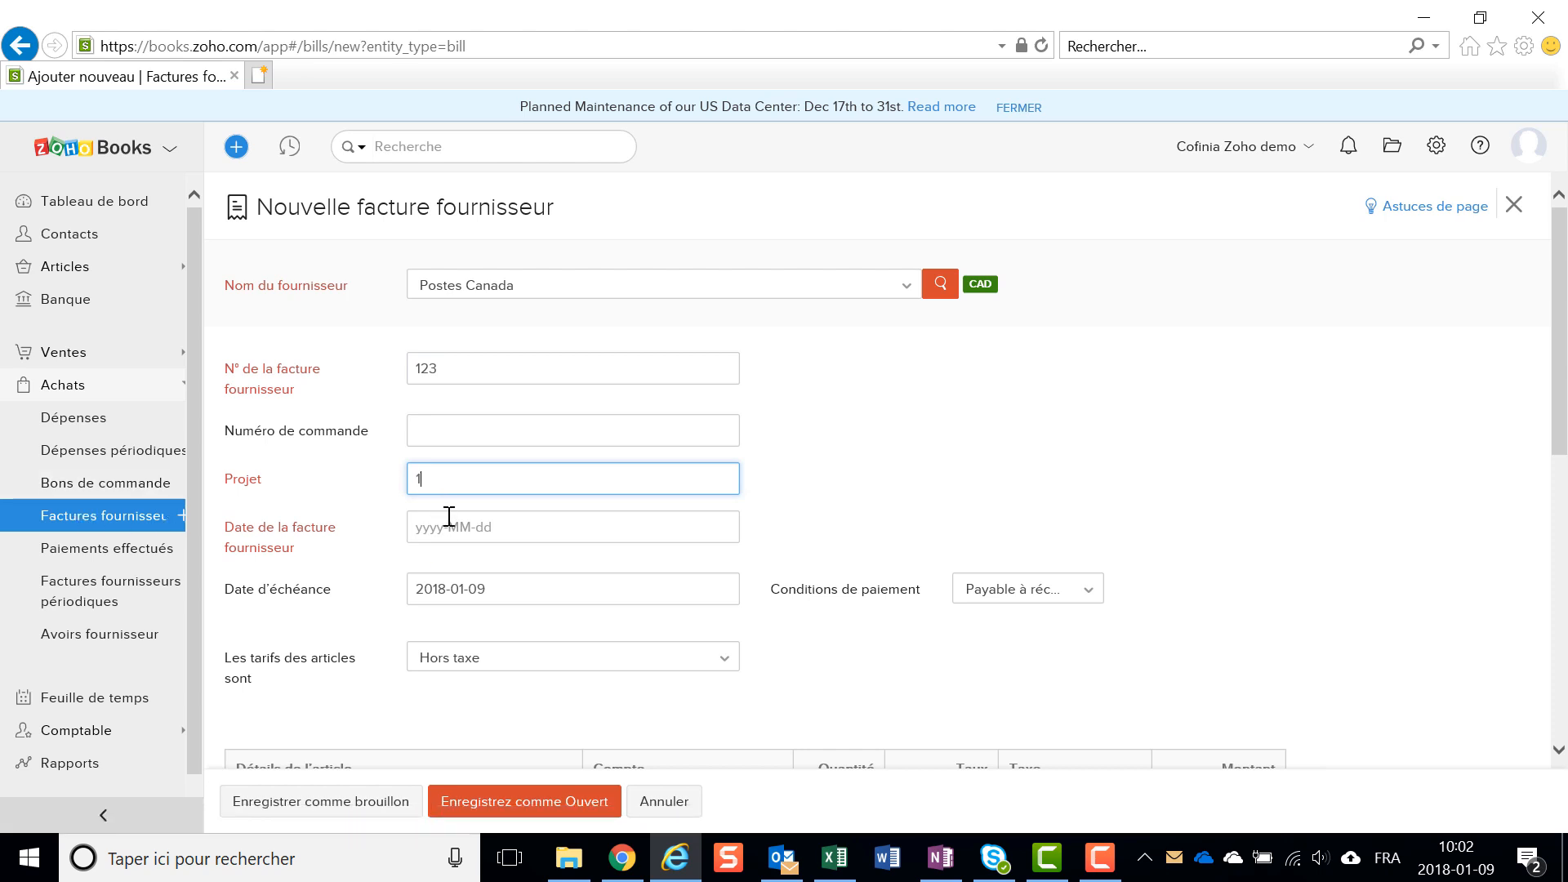
Set the bill date to 2018-01-09 and the payment terms to 30 net.
left_click(450, 526)
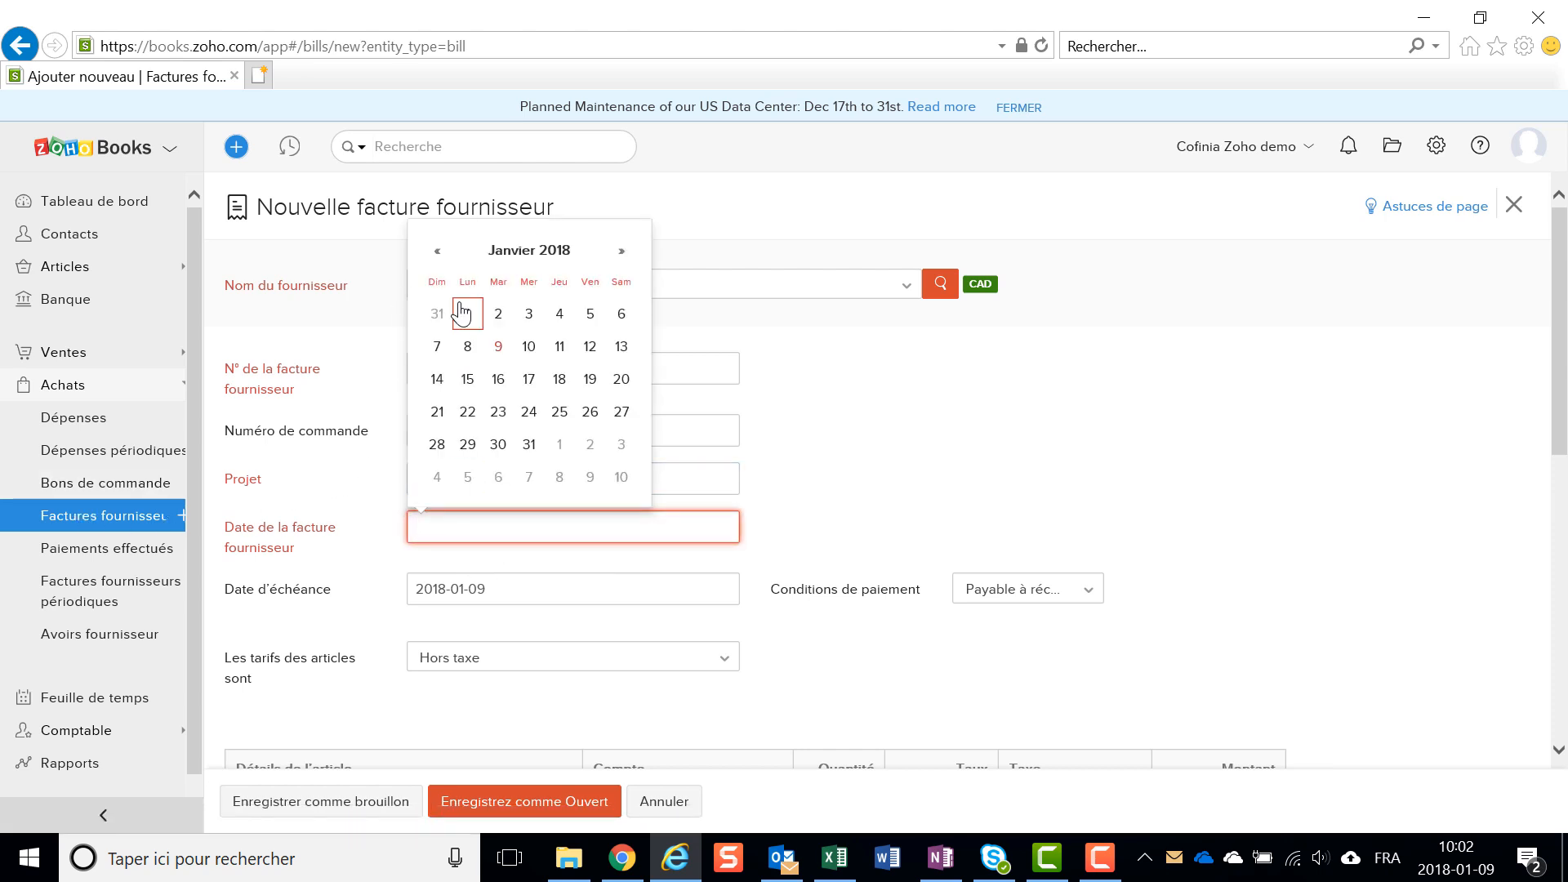
left_click(498, 347)
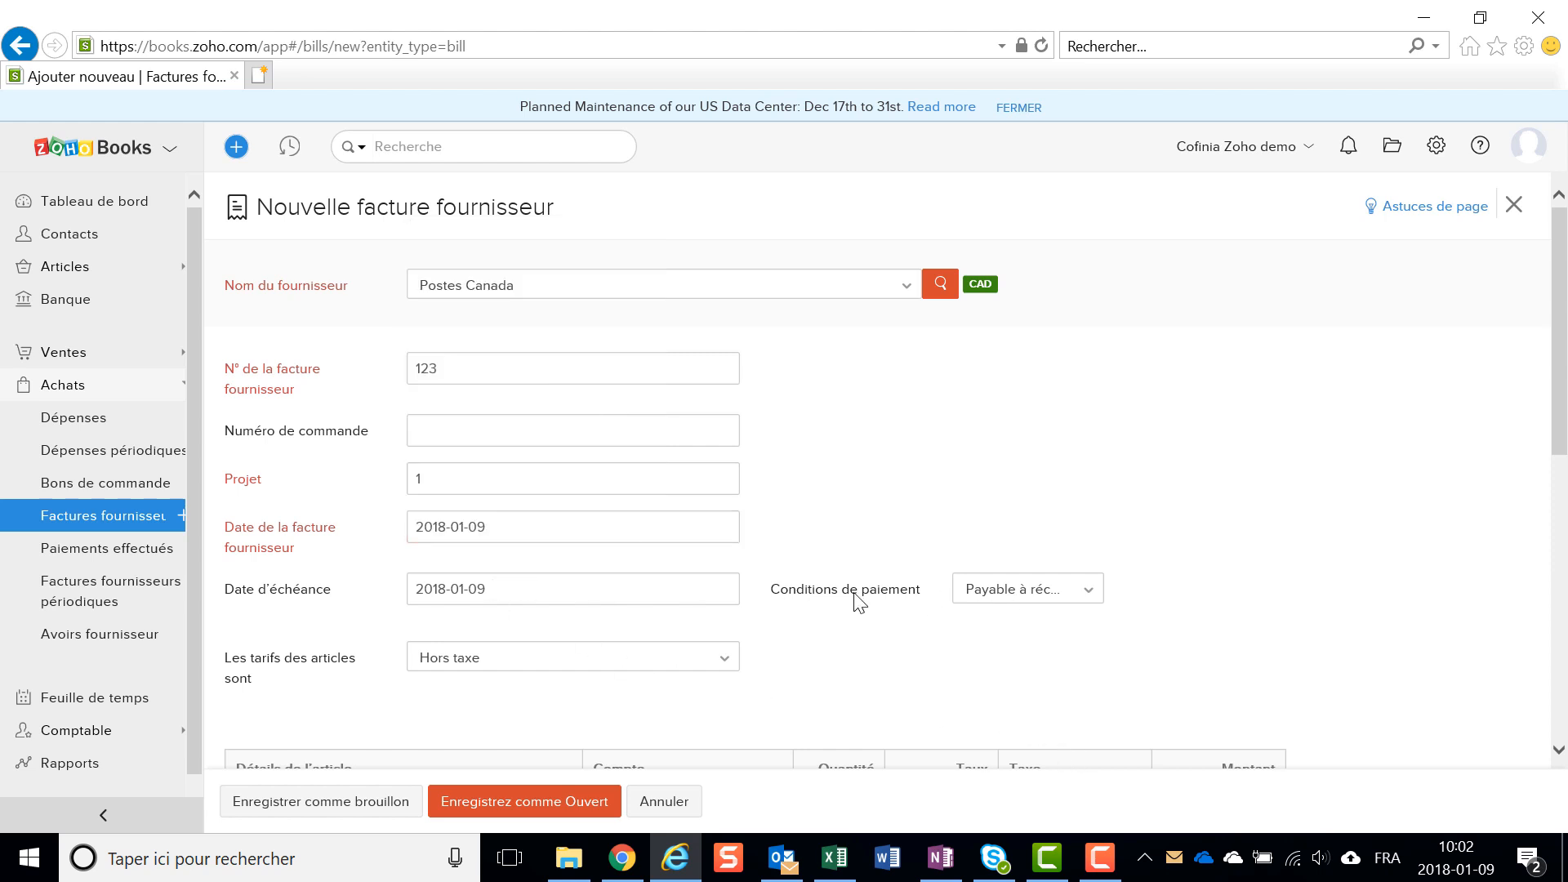
left_click(1076, 604)
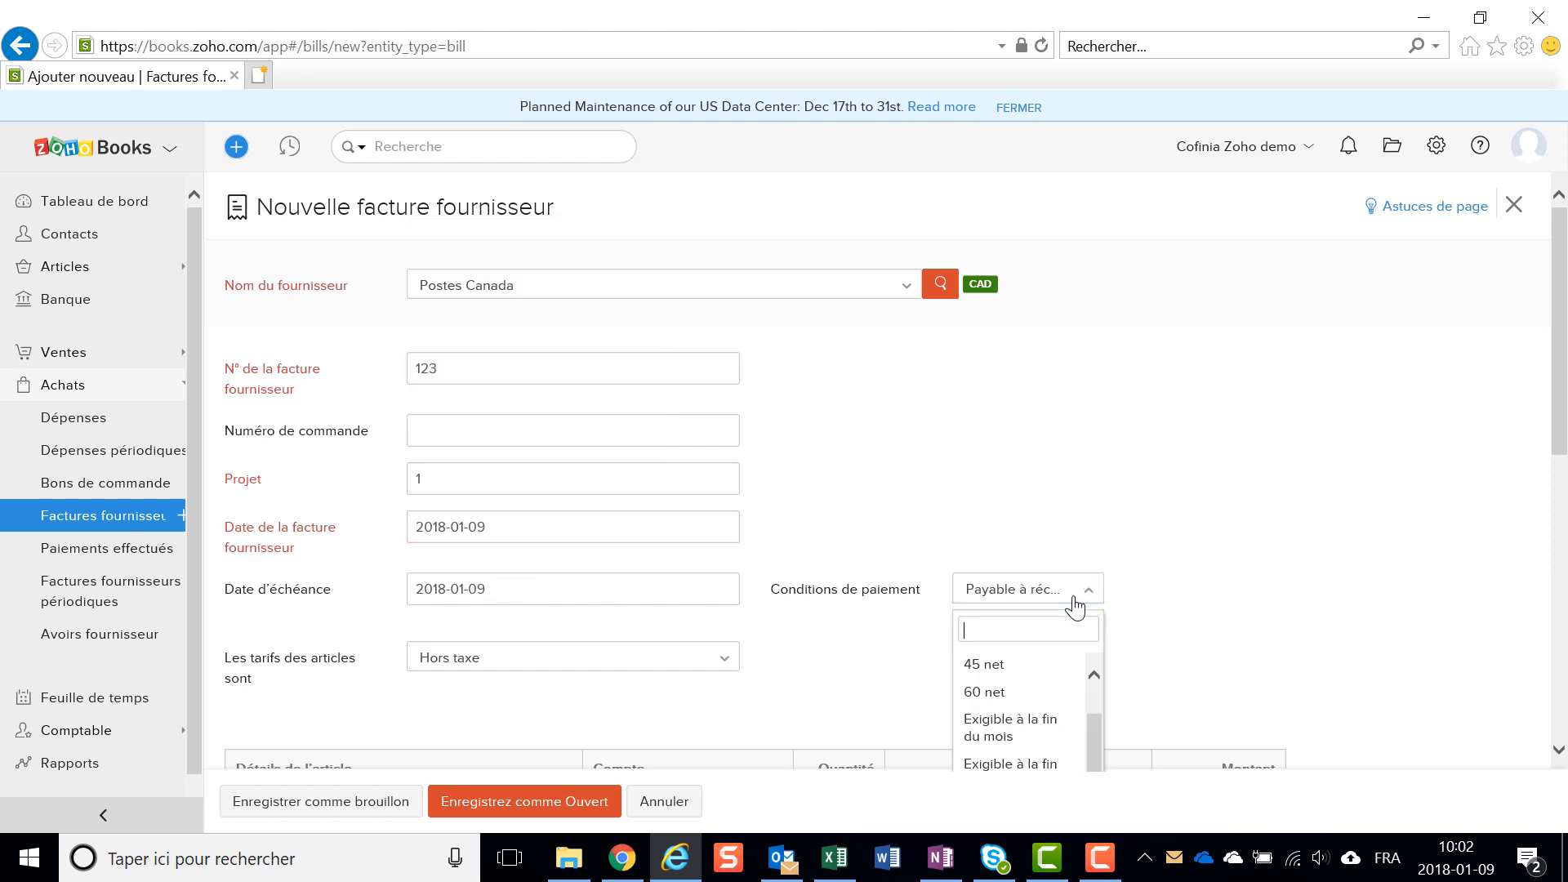
scroll(1097, 704, "up", 1)
scroll(1032, 678, "up", 1)
left_click(1027, 693)
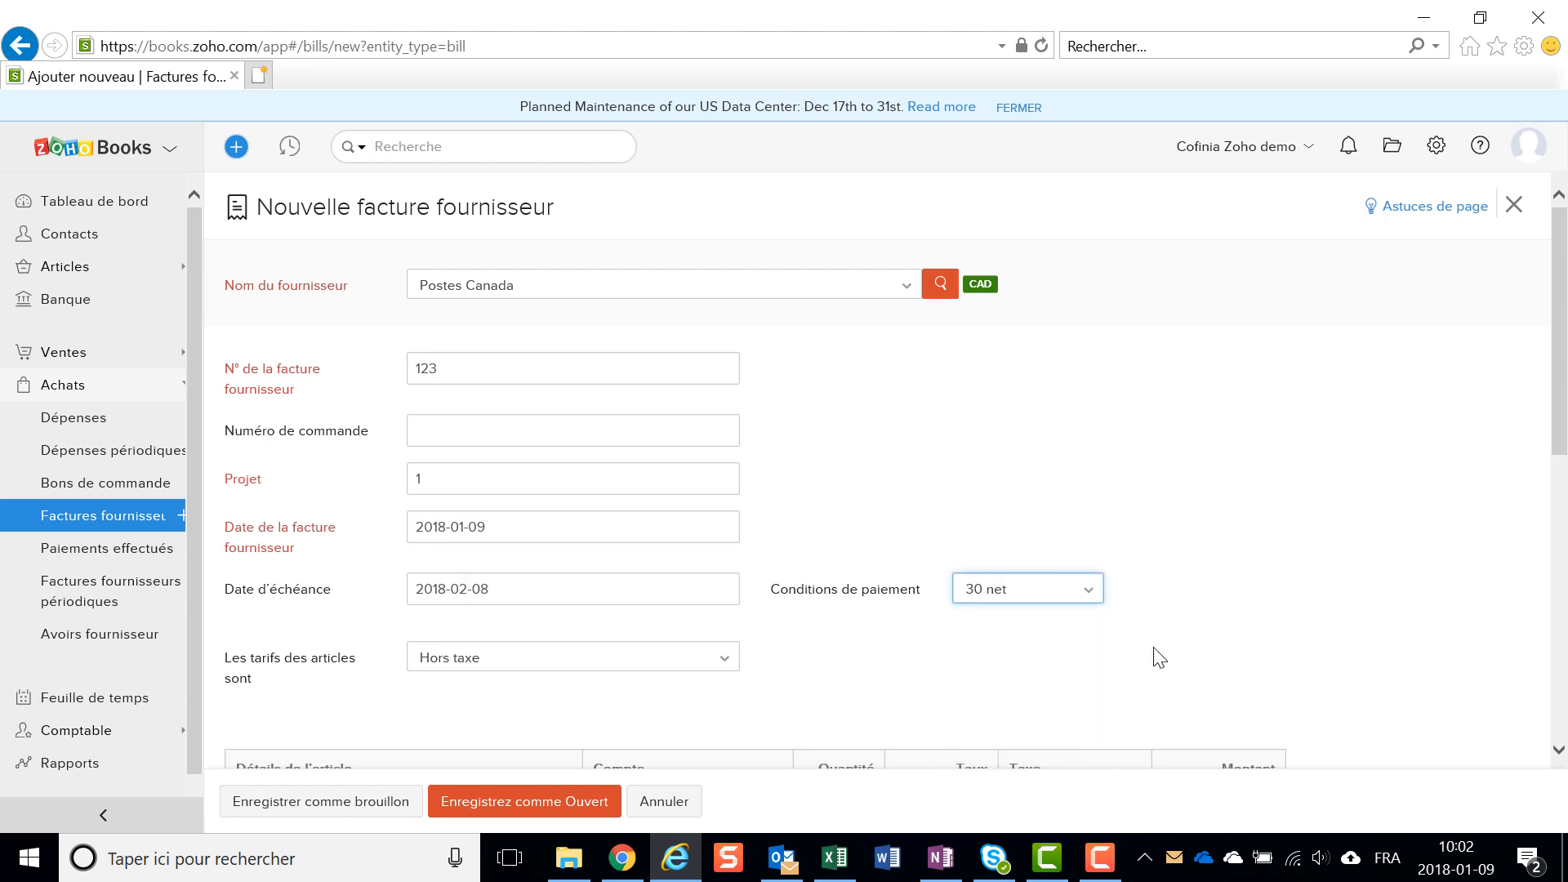
Enter the line item "messagerie" and assign it to the account Dépenses de bureau.
scroll(784, 571, "down", 2)
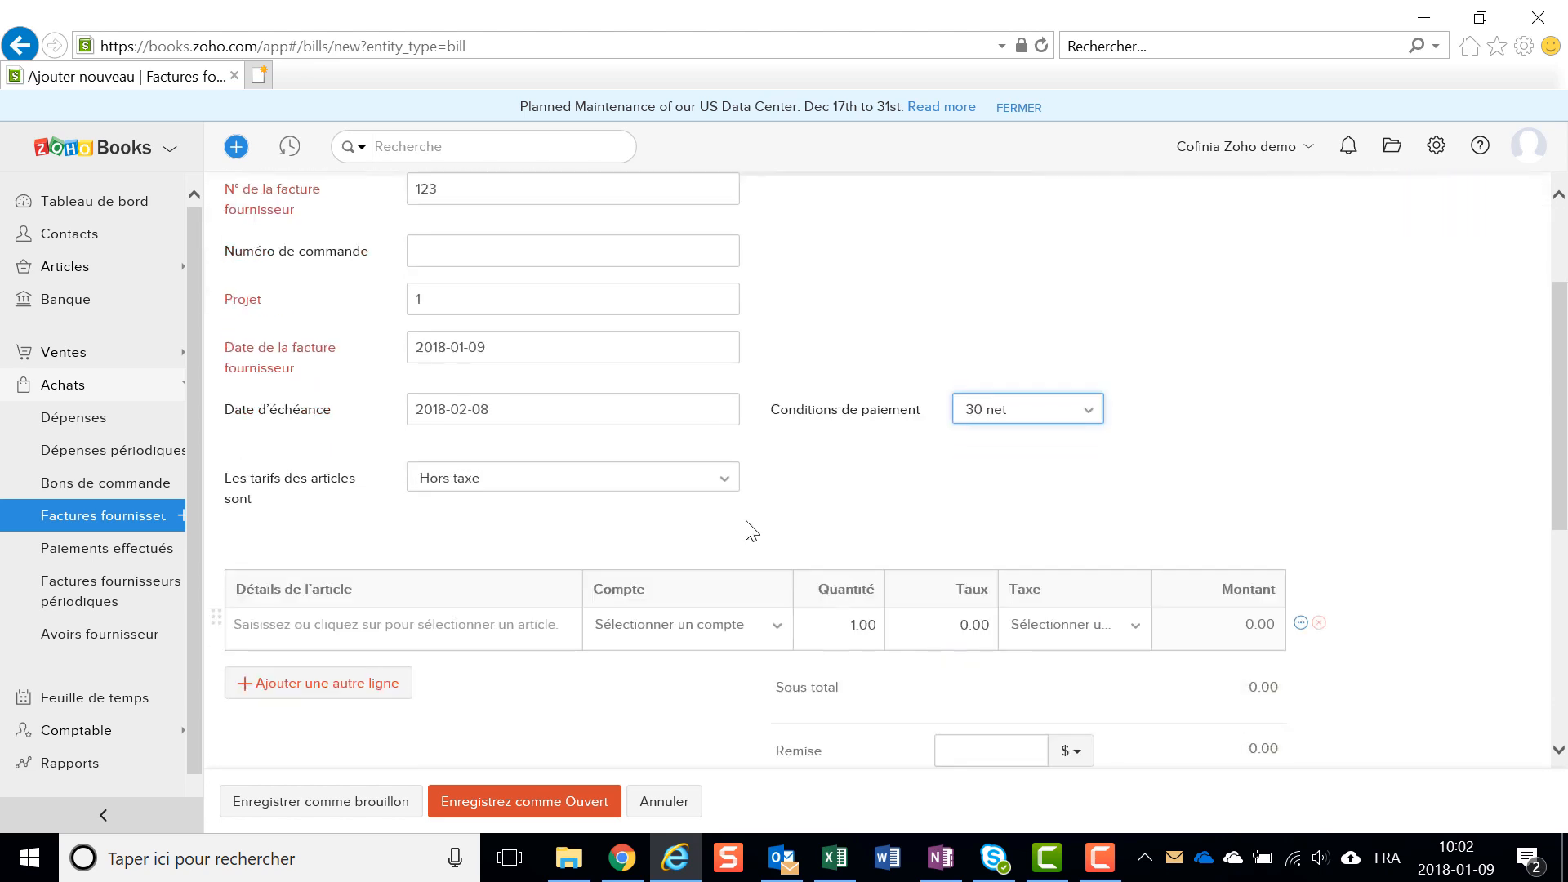
left_click(299, 624)
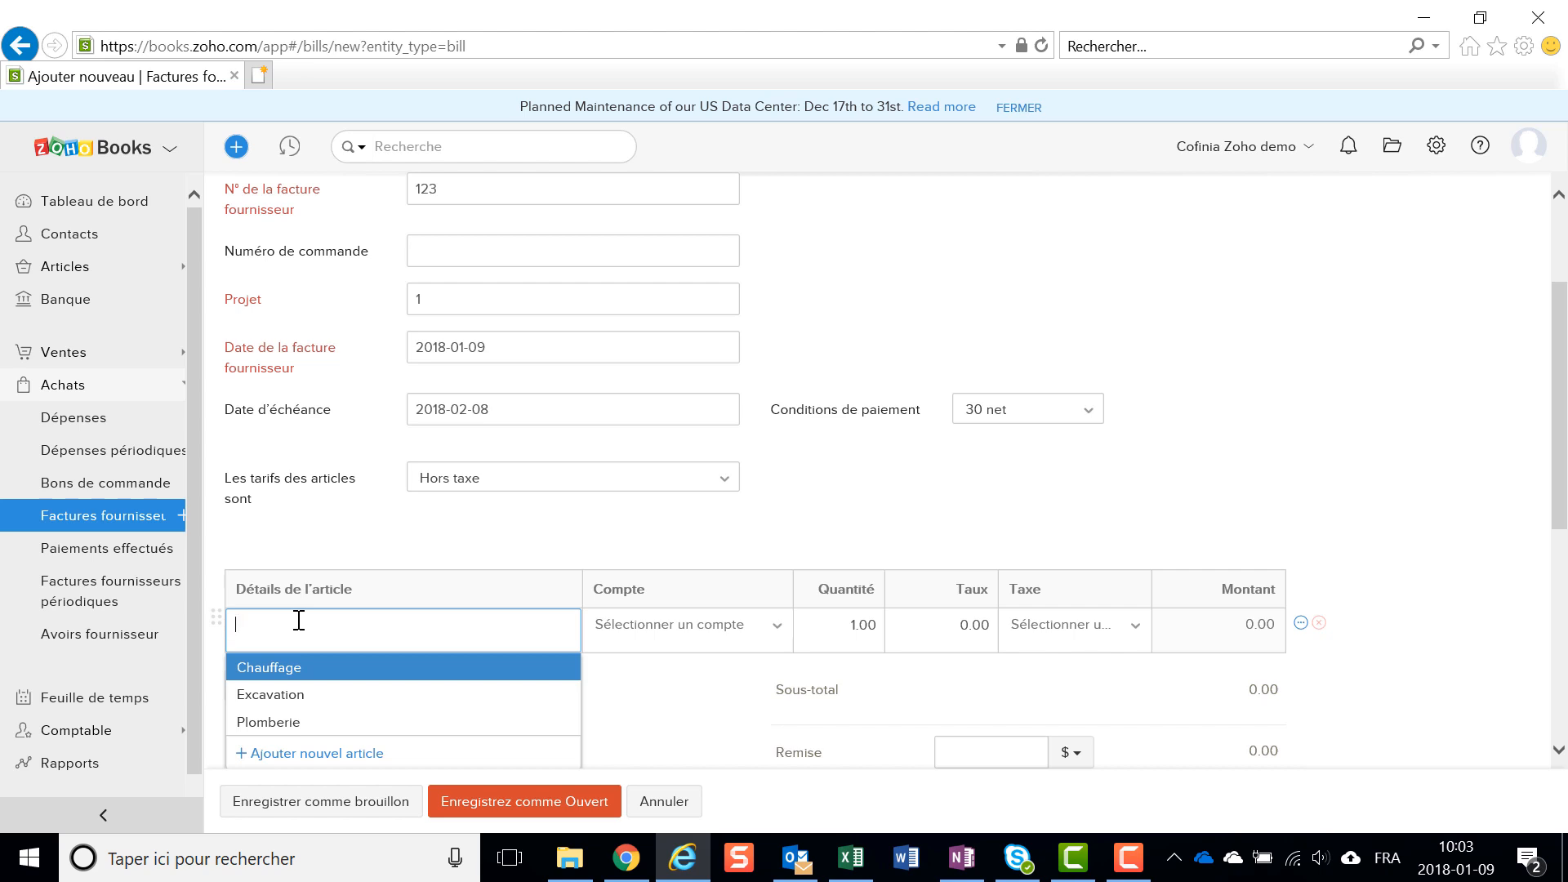
type("messagerie")
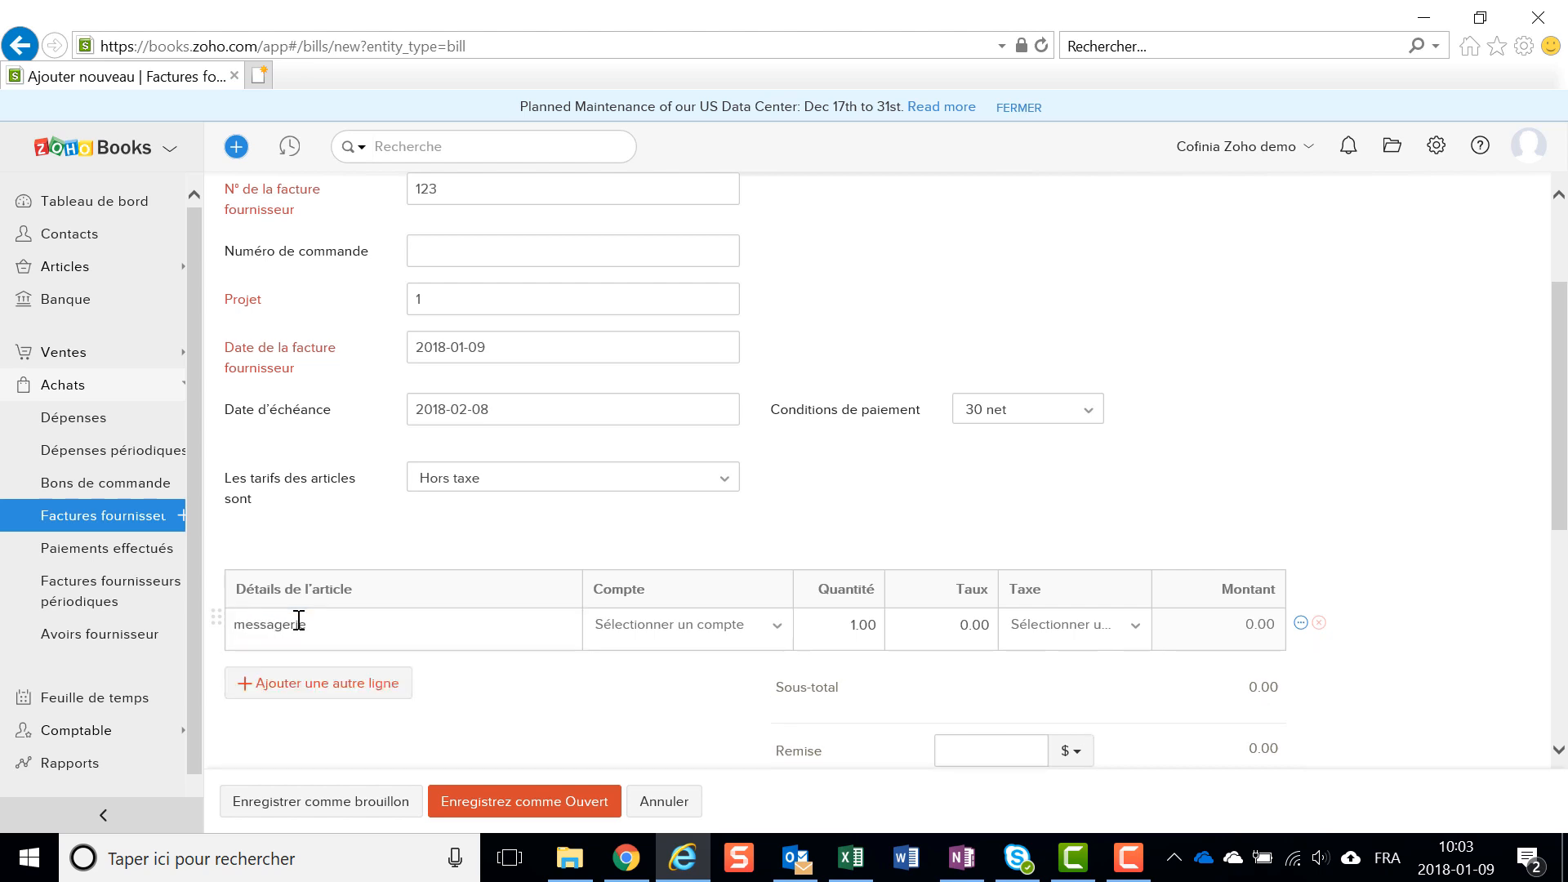
left_click(636, 628)
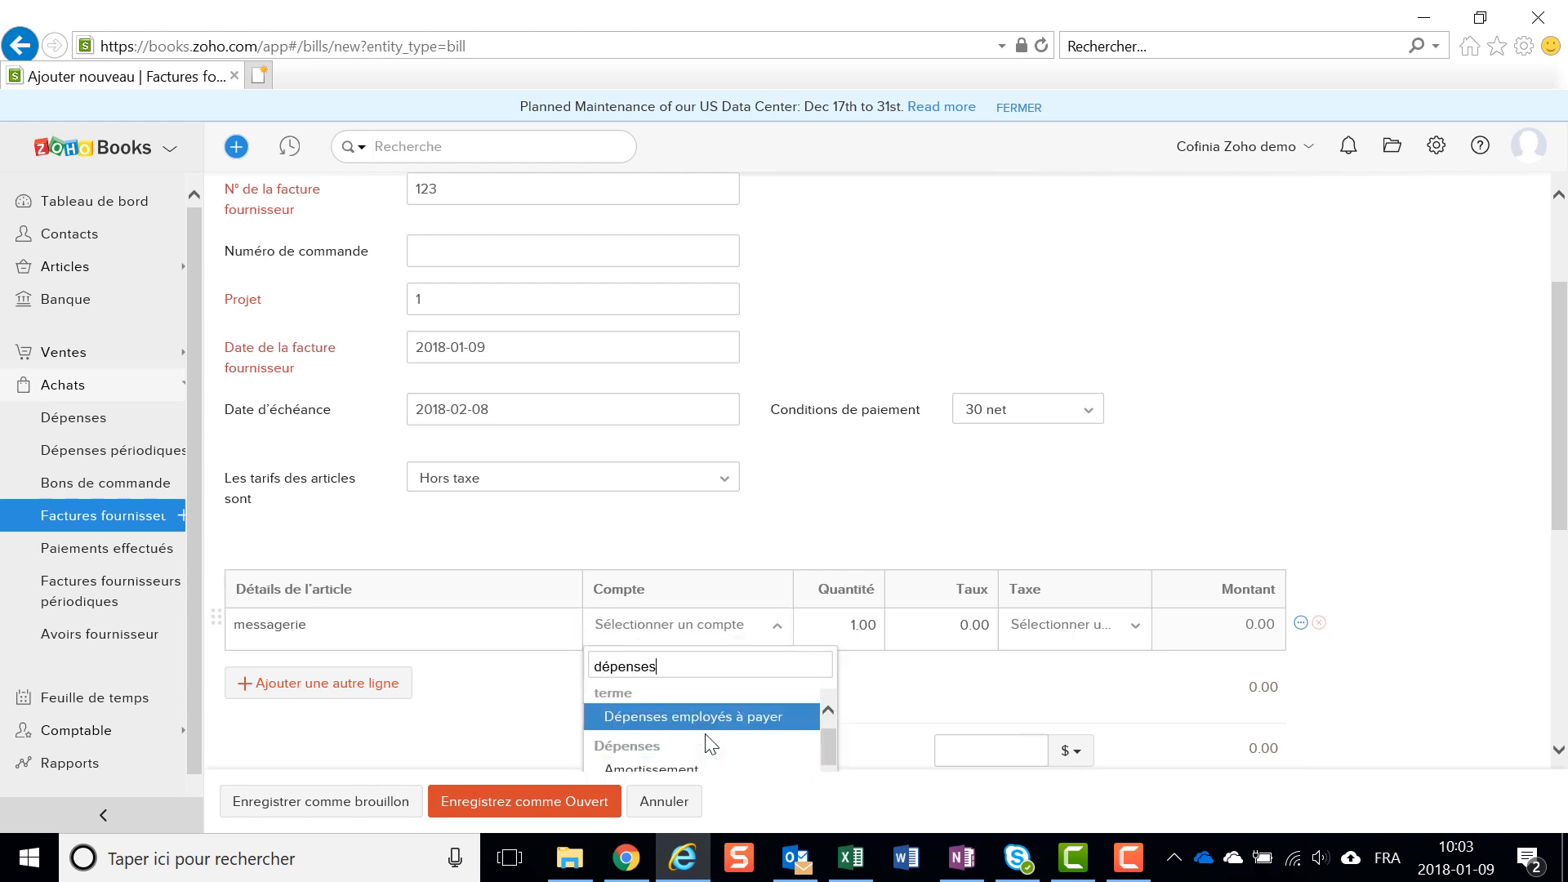
scroll(707, 739, "down", 3)
left_click(700, 734)
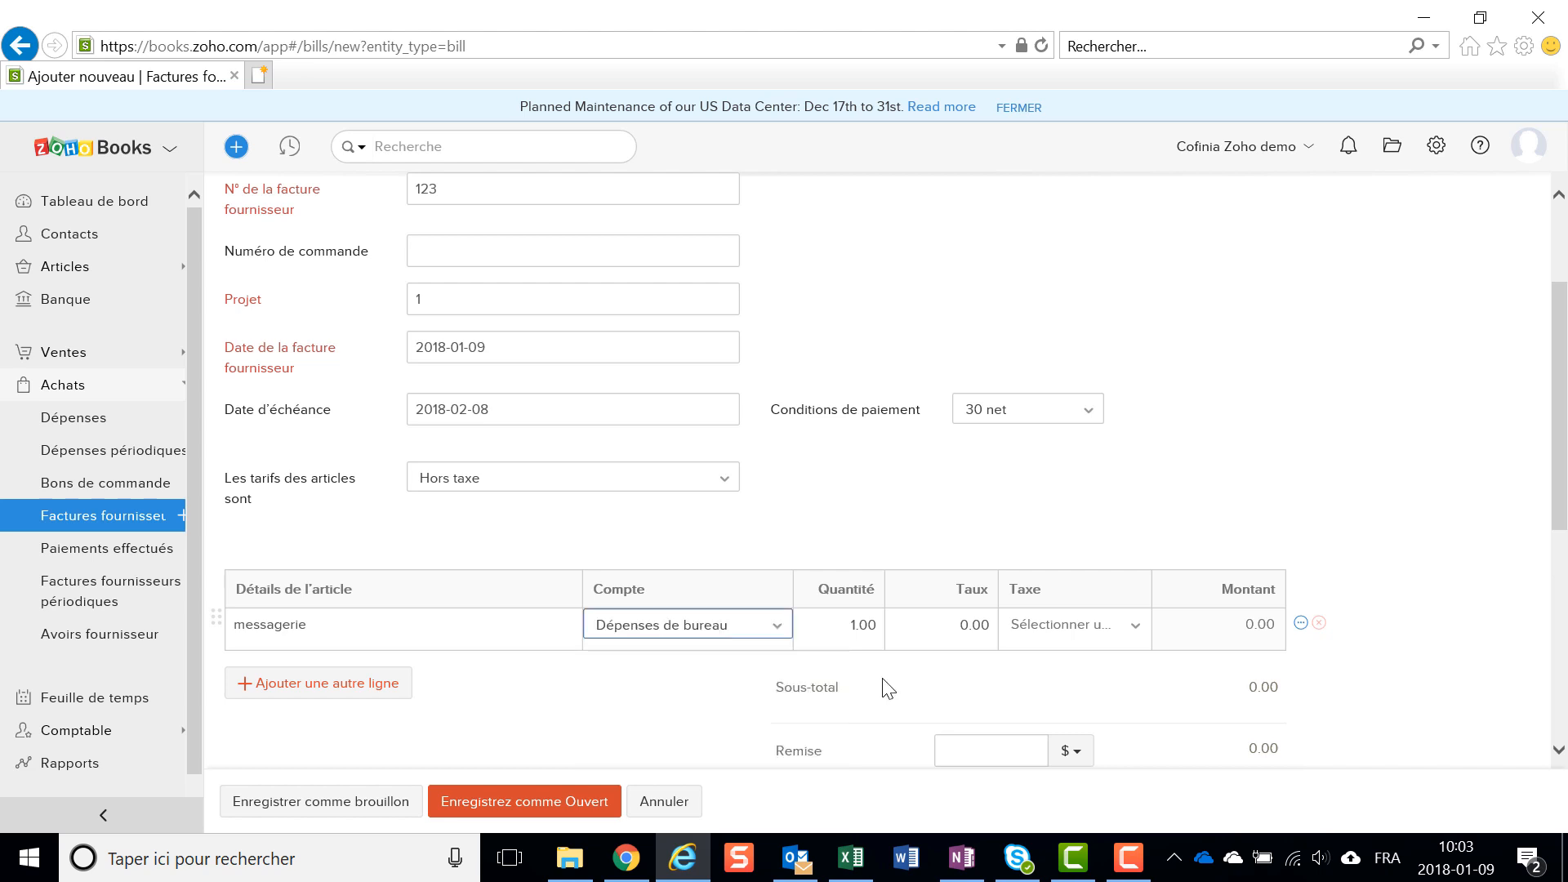
Set the messagerie line's rate to 100 and its tax to the group TPS TVQ [14.975%].
left_click(933, 639)
type("100")
key("Tab")
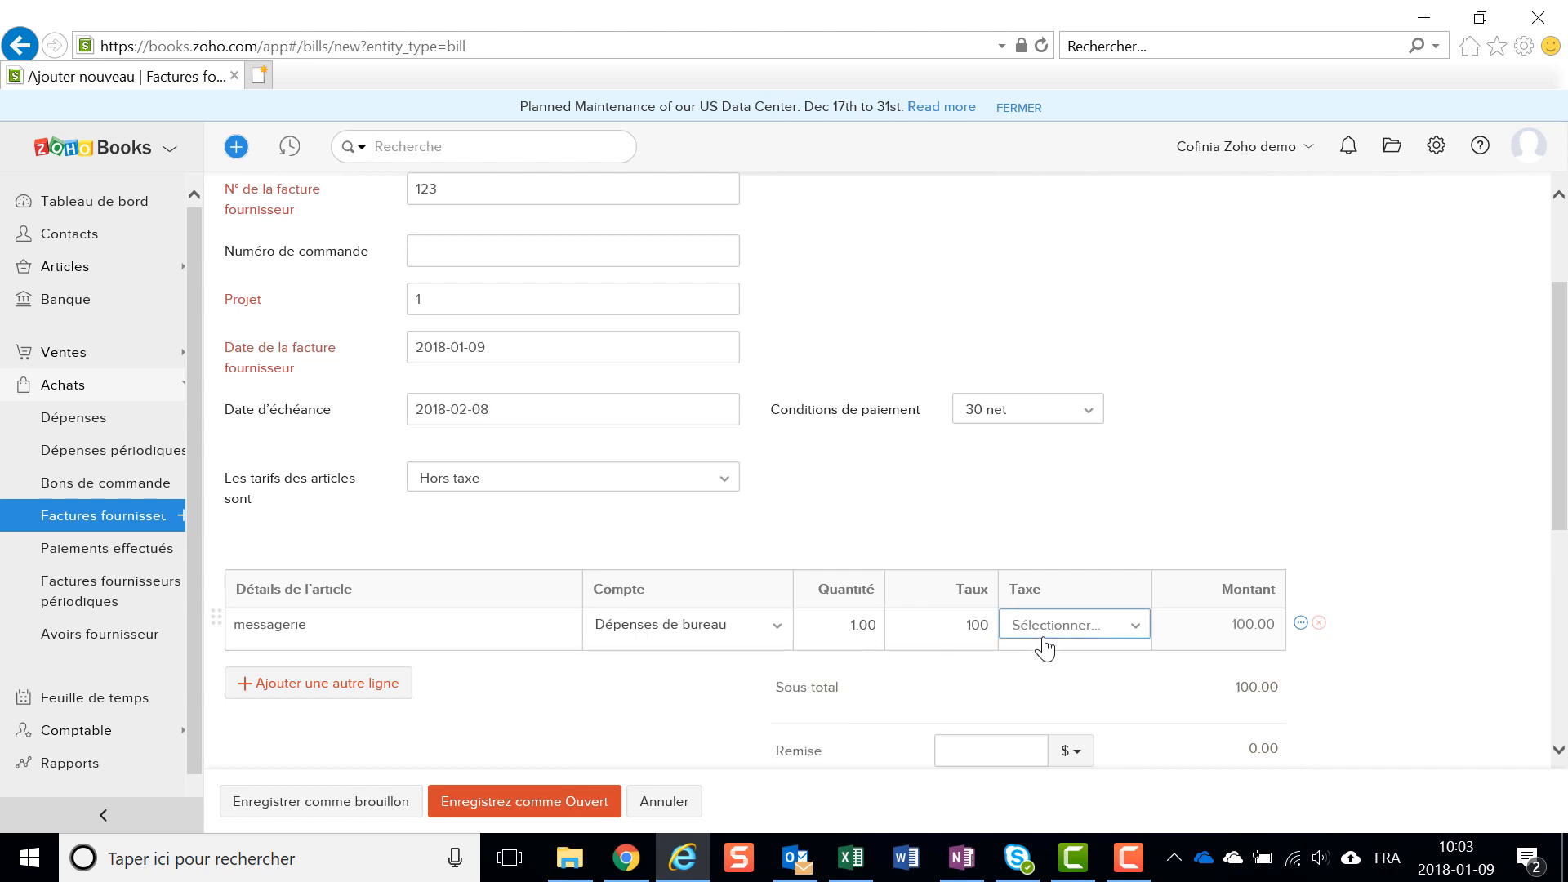
left_click(1044, 635)
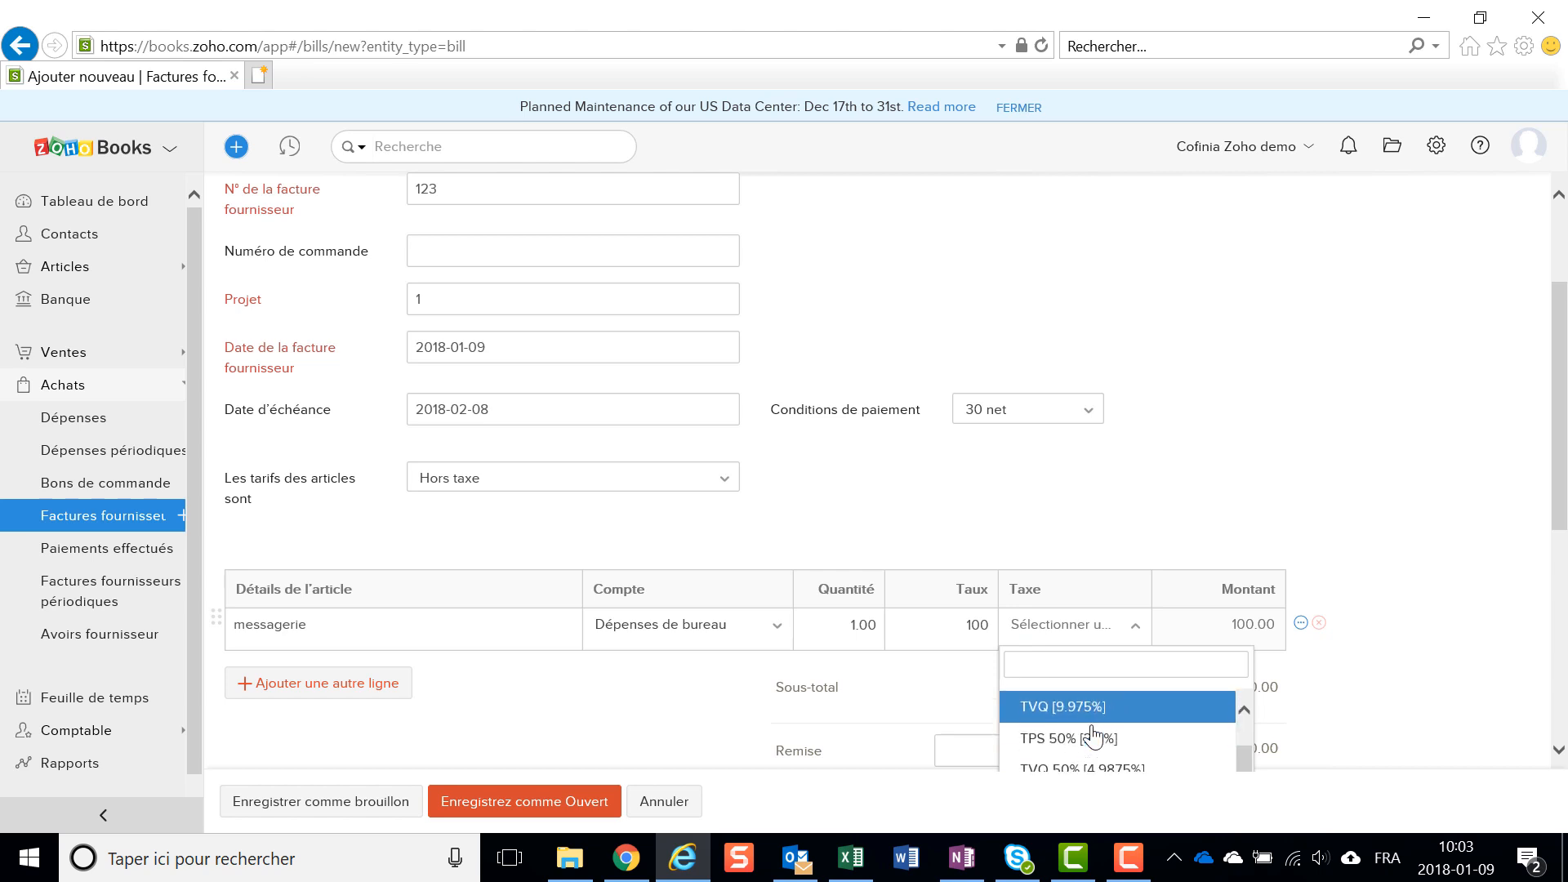
scroll(1094, 739, "down", 2)
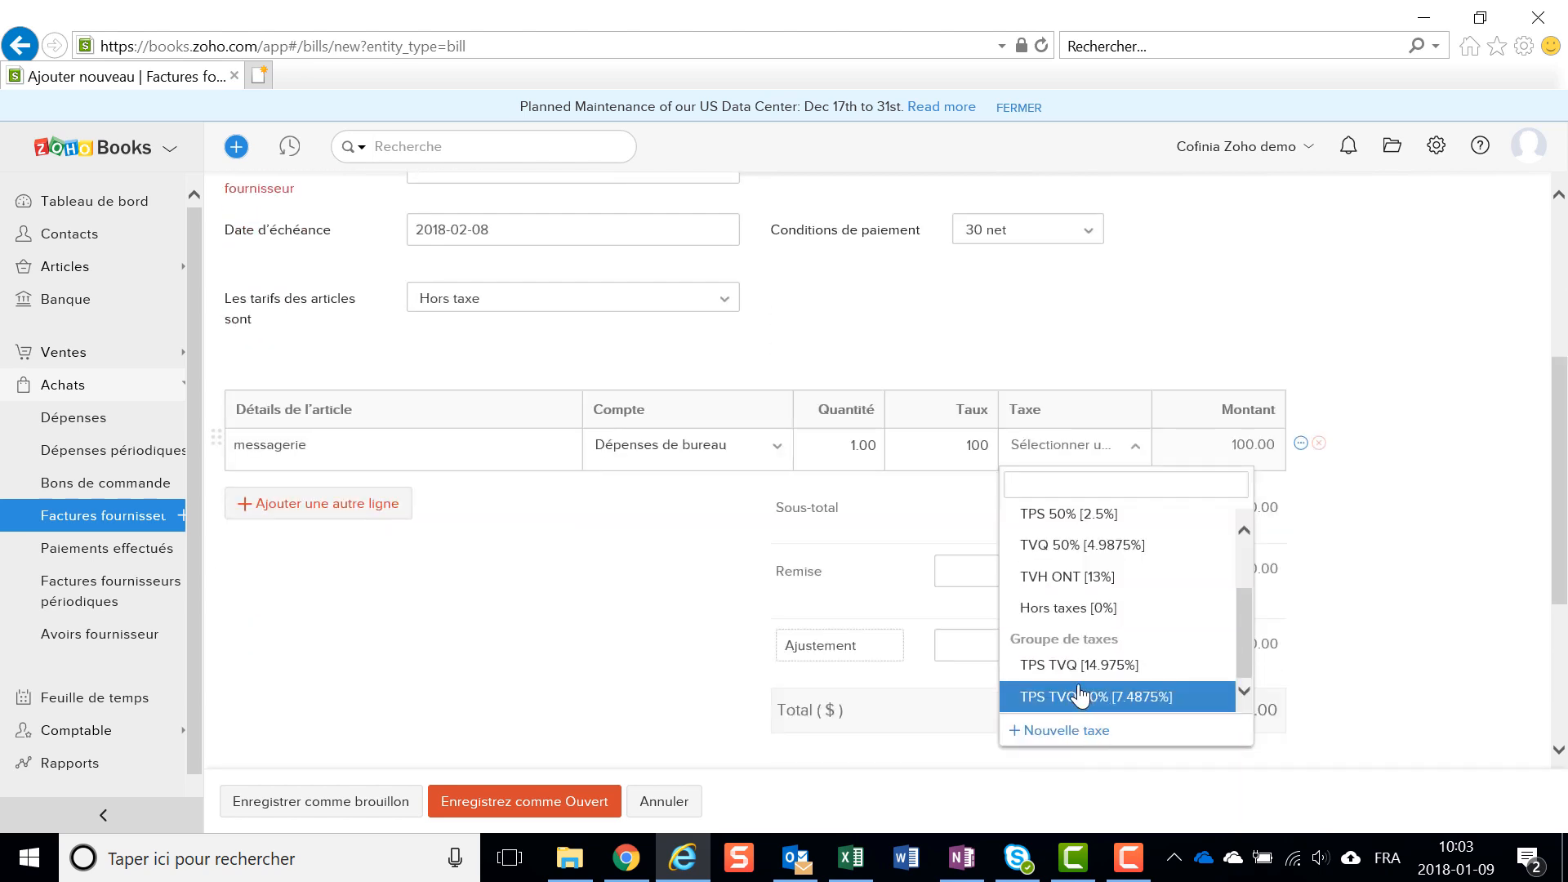
left_click(1116, 663)
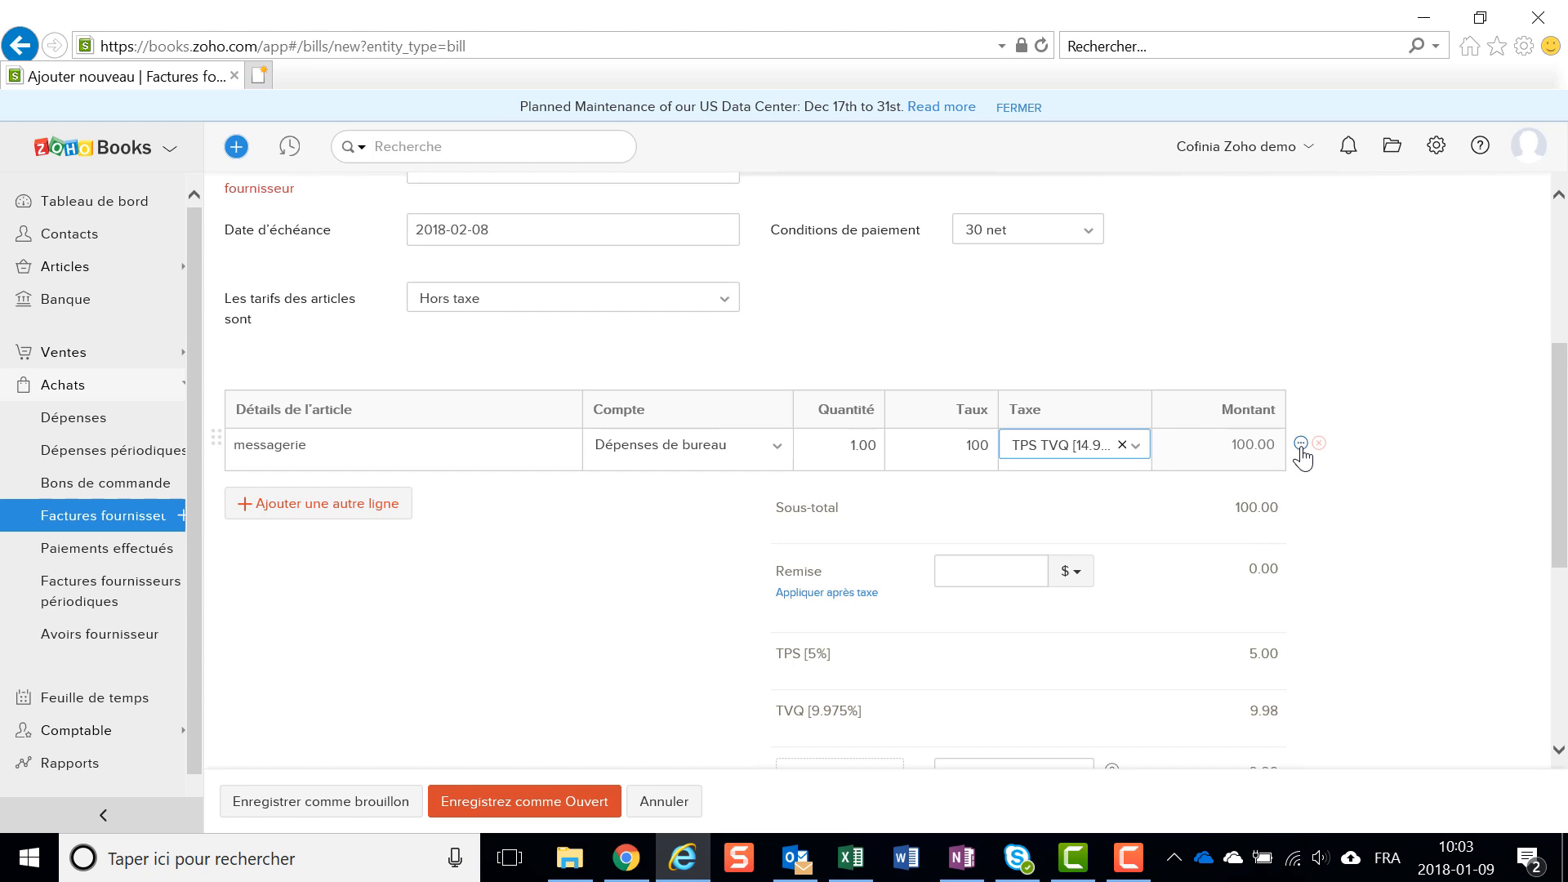
Add supplementary information to the messagerie line, with business line Travaux inspections and branch Québec, and save it.
left_click(1300, 445)
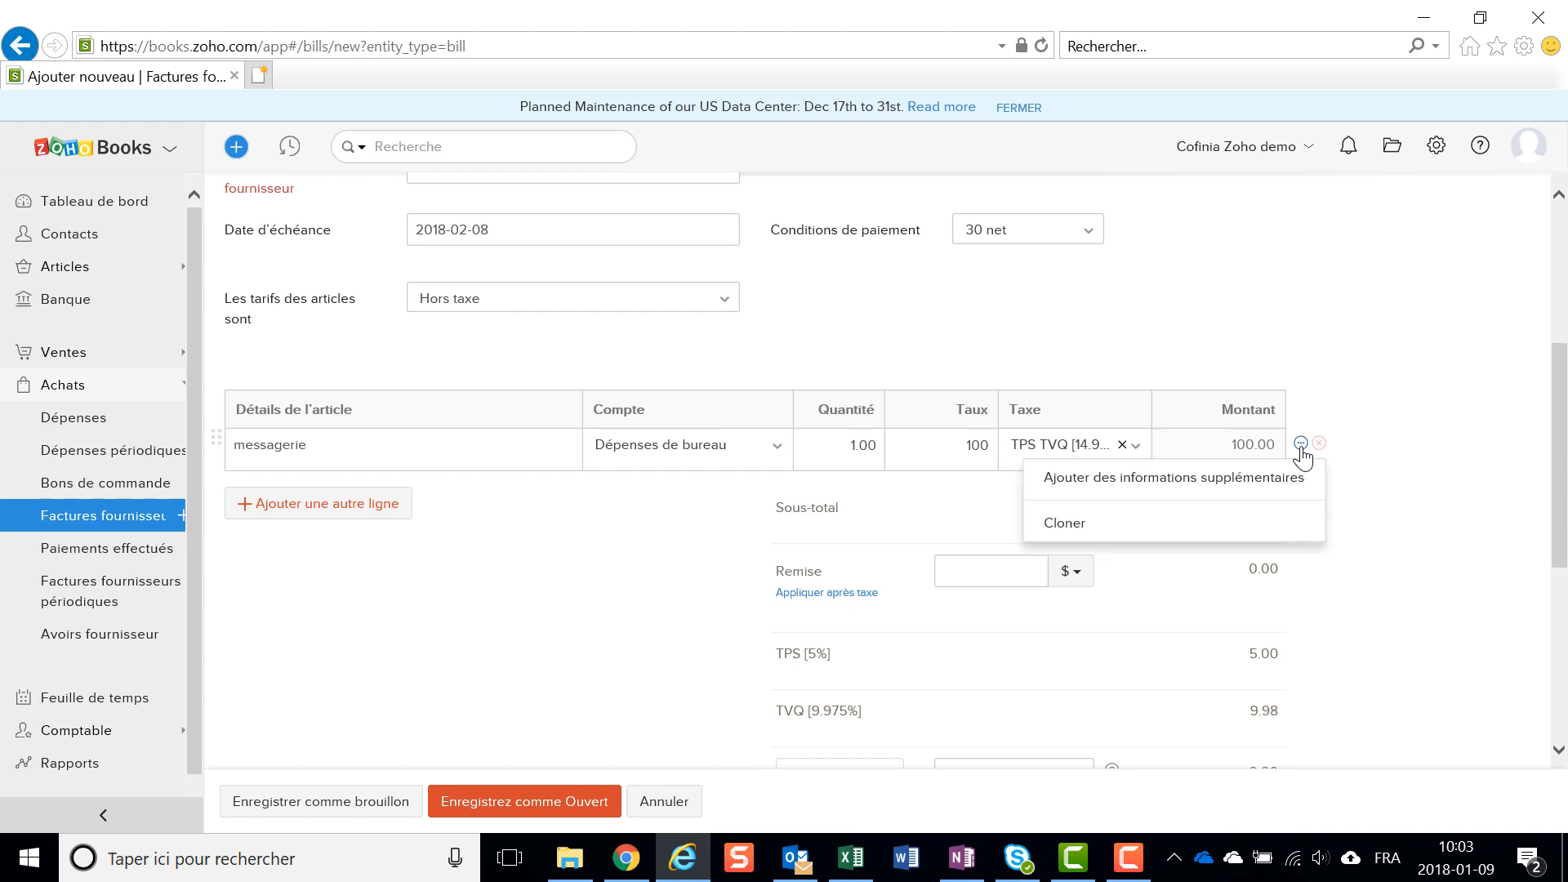
left_click(1272, 490)
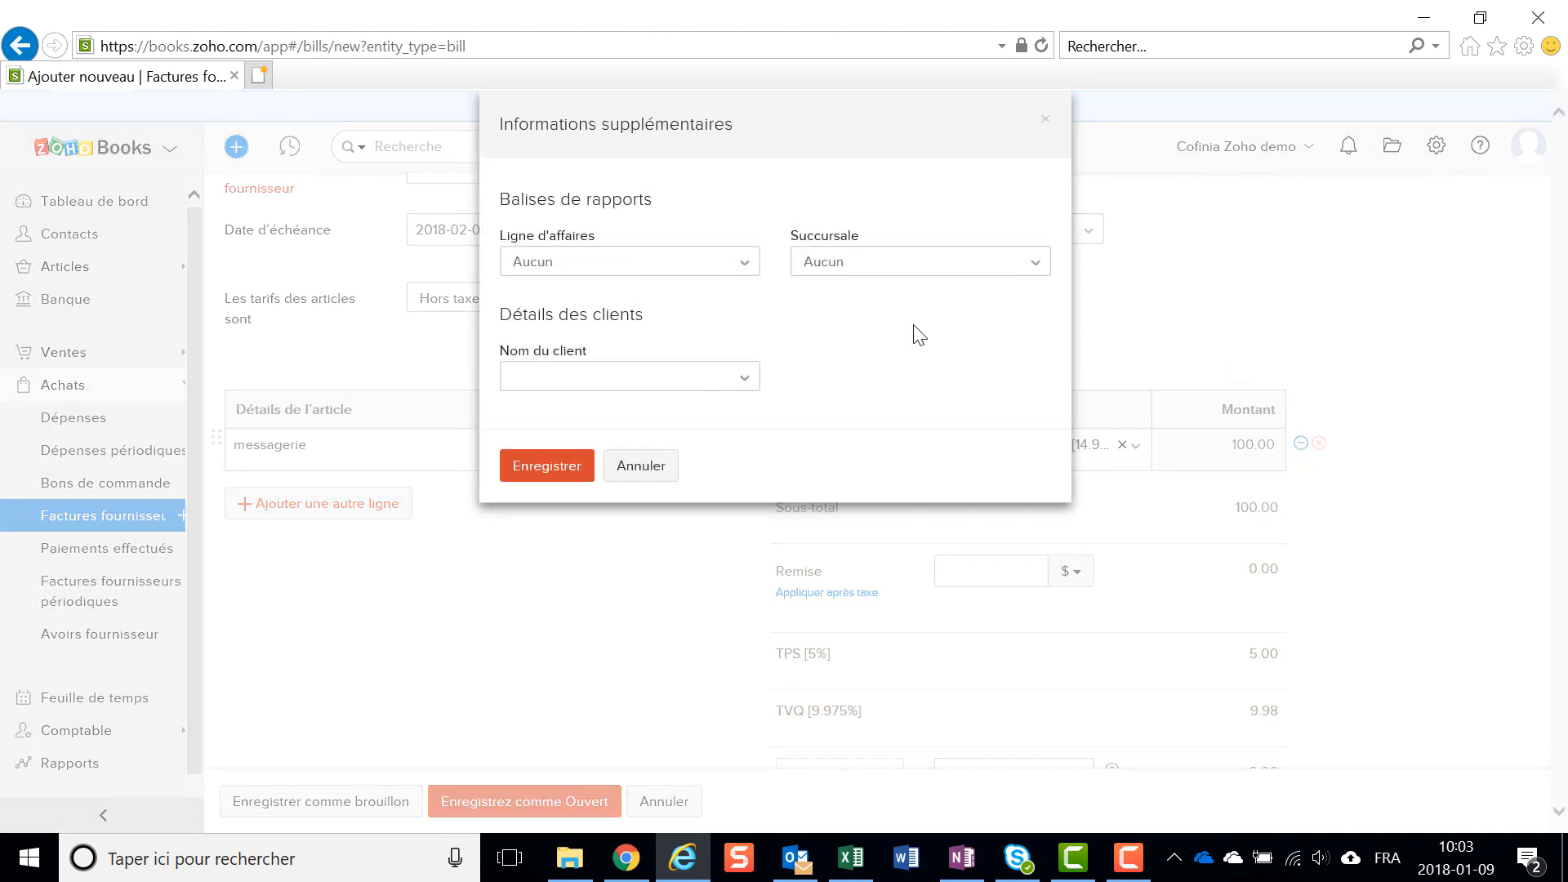
left_click(617, 263)
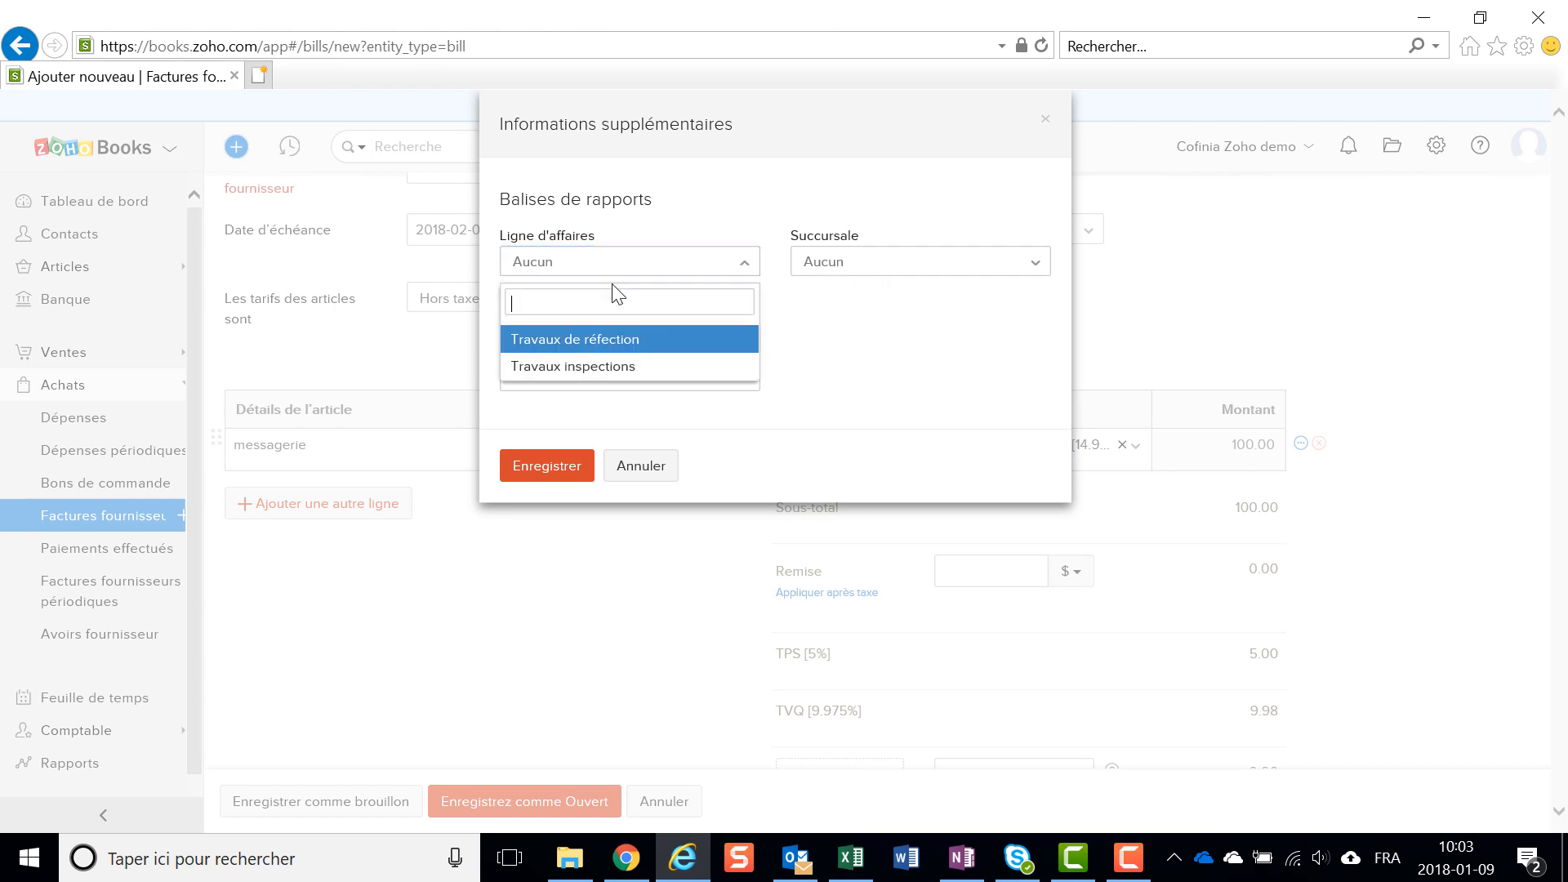
left_click(573, 367)
left_click(854, 265)
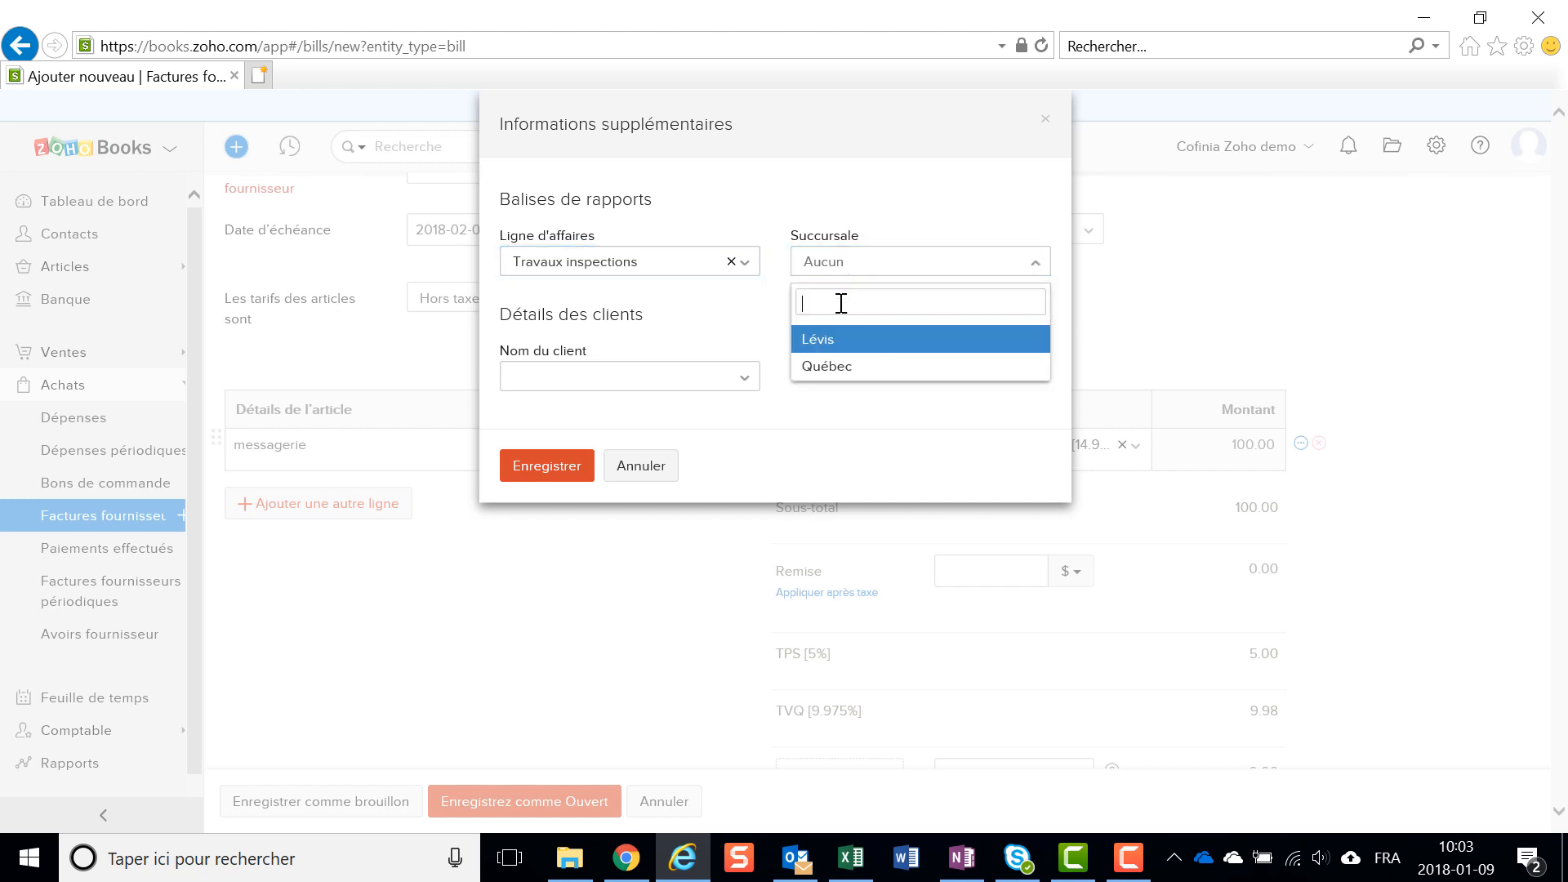
left_click(823, 369)
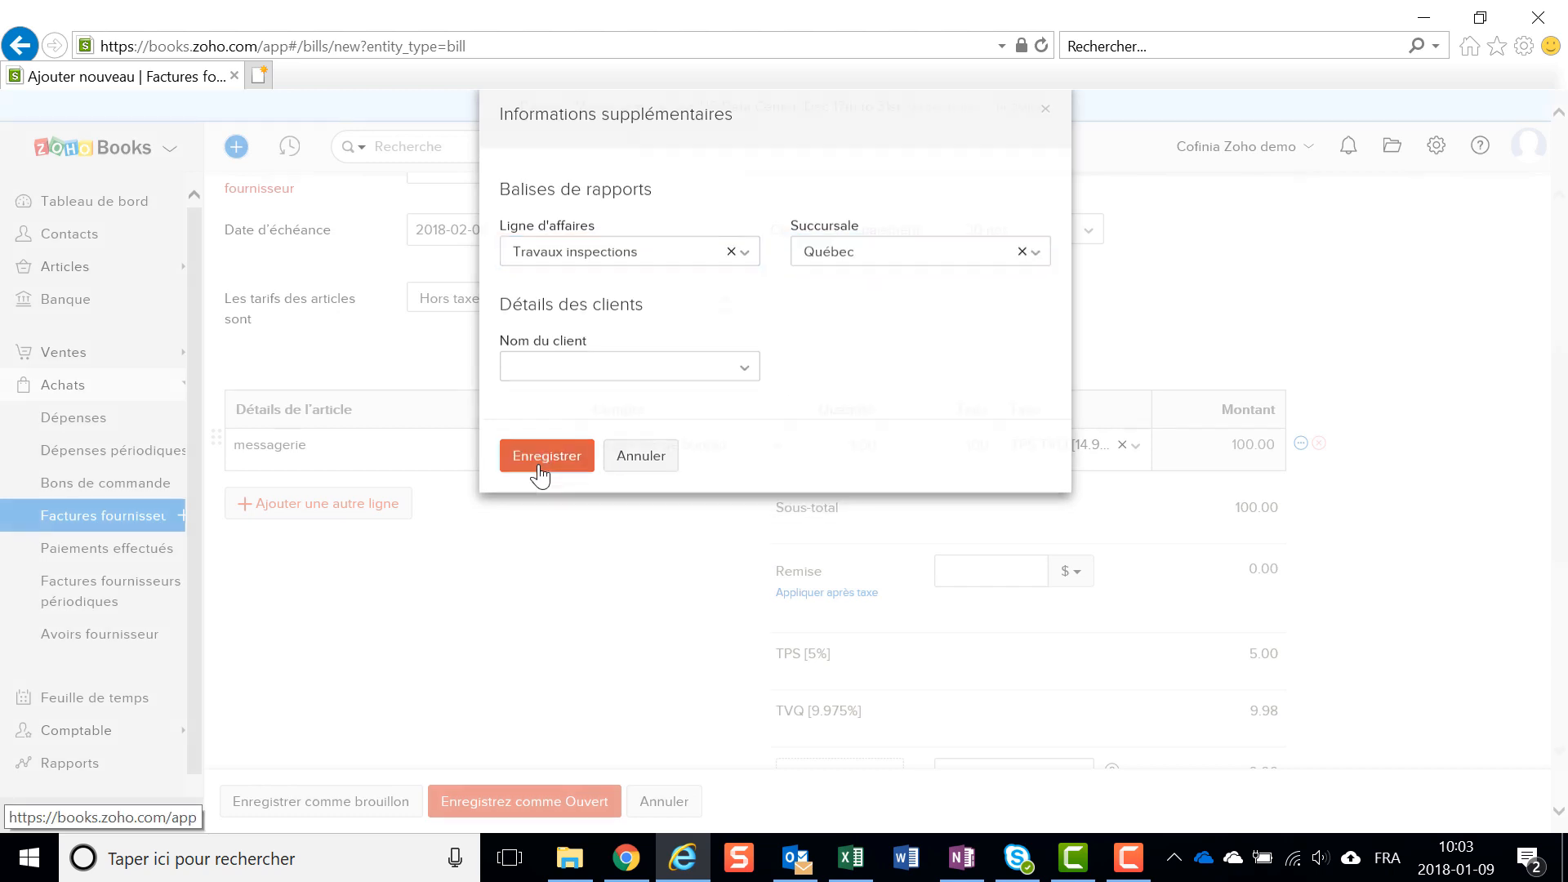
left_click(543, 467)
Try to save the bill as open, first with bill number 123 and again with 1234.
scroll(441, 618, "down", 3)
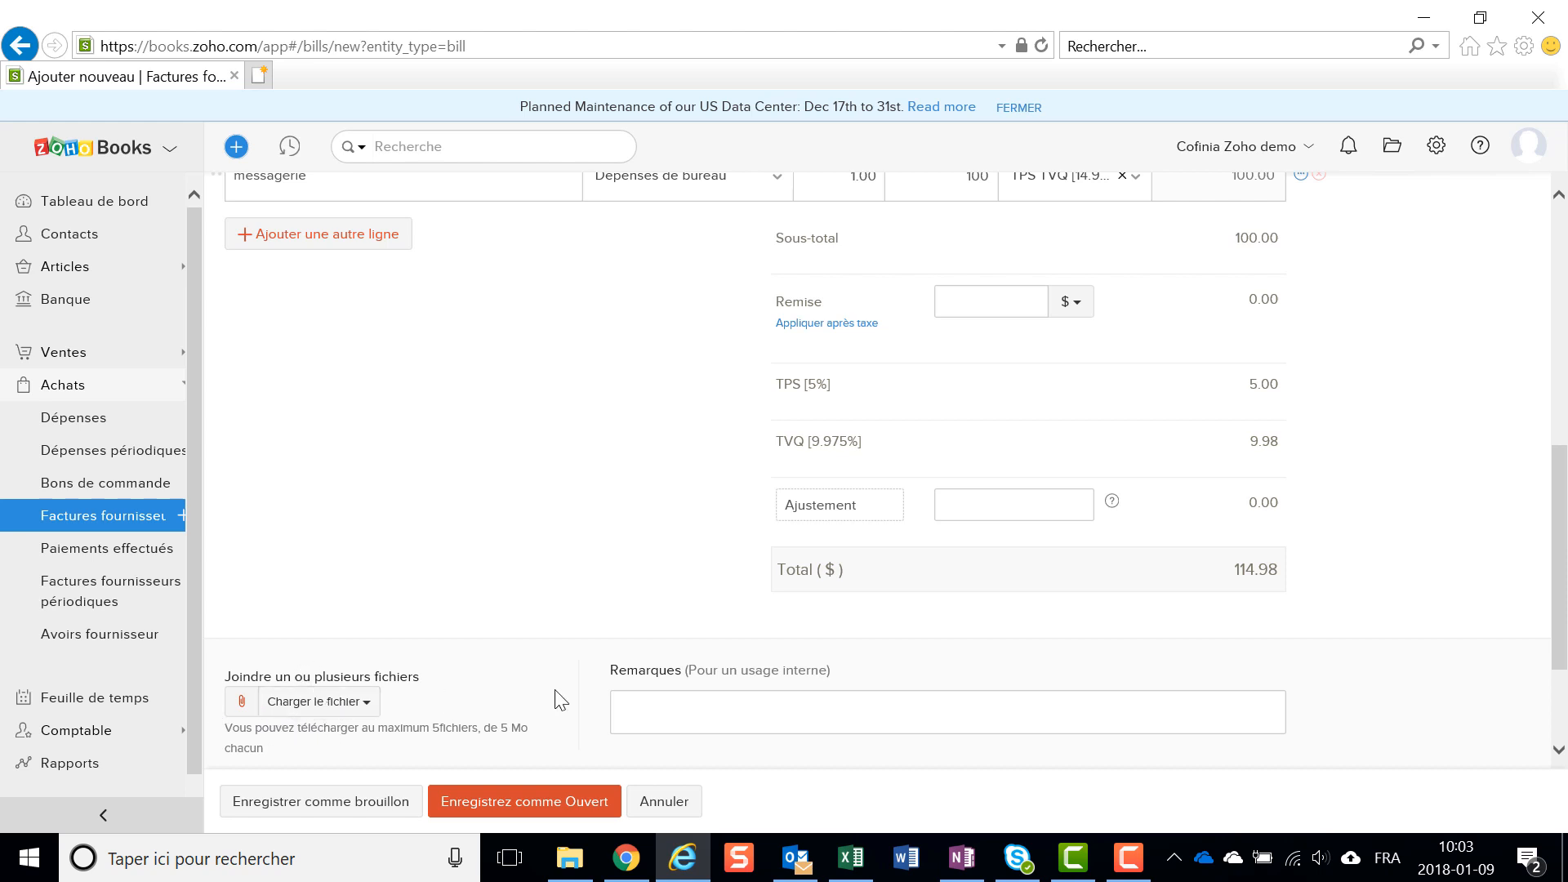
left_click(515, 802)
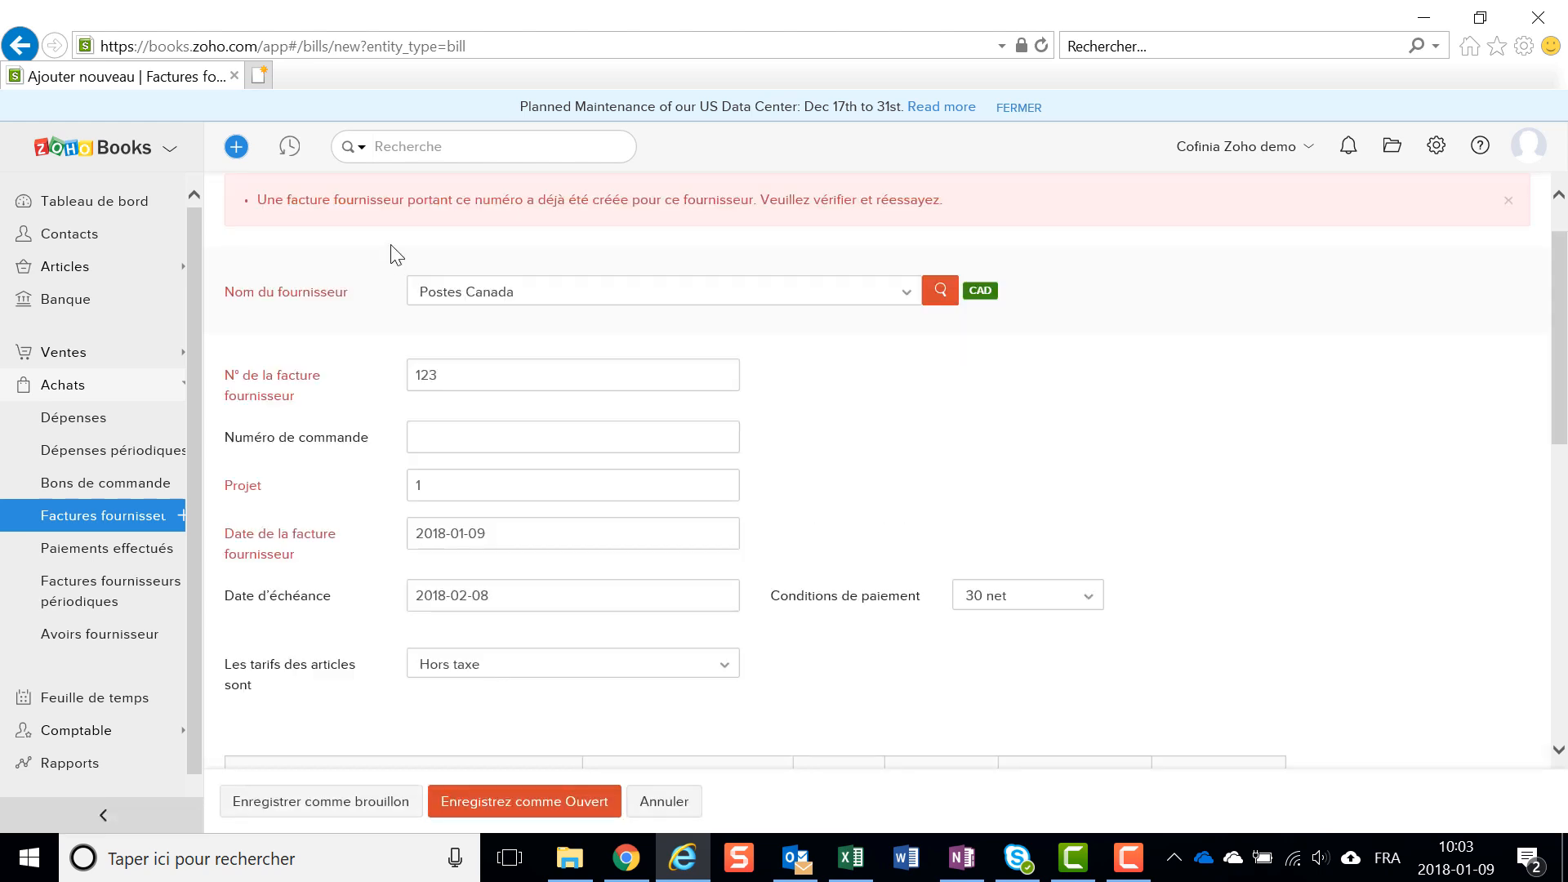
left_click(458, 375)
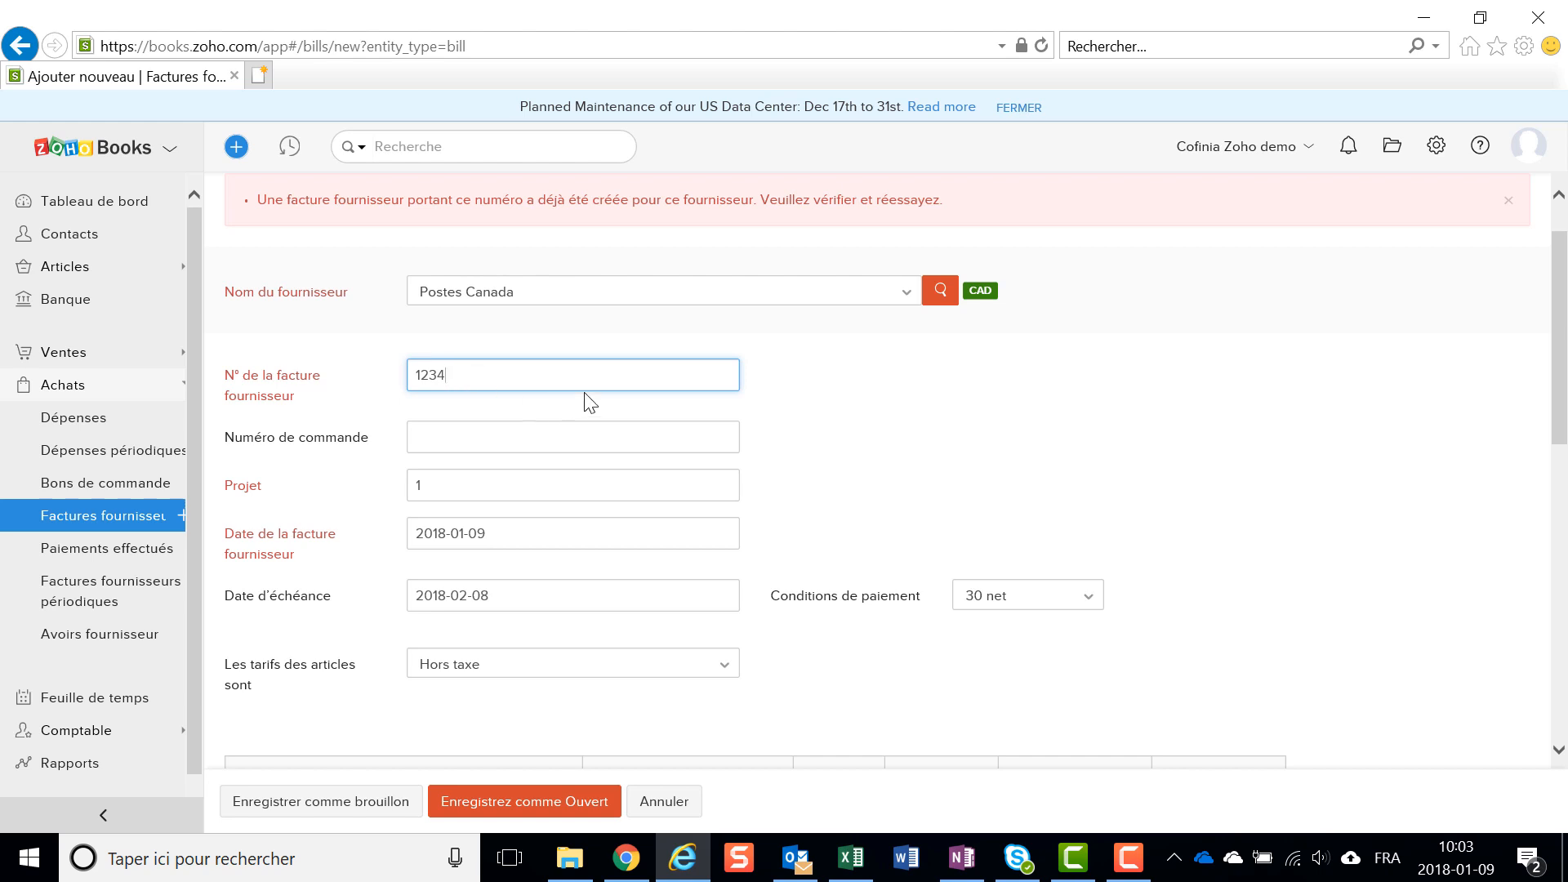
left_click(525, 810)
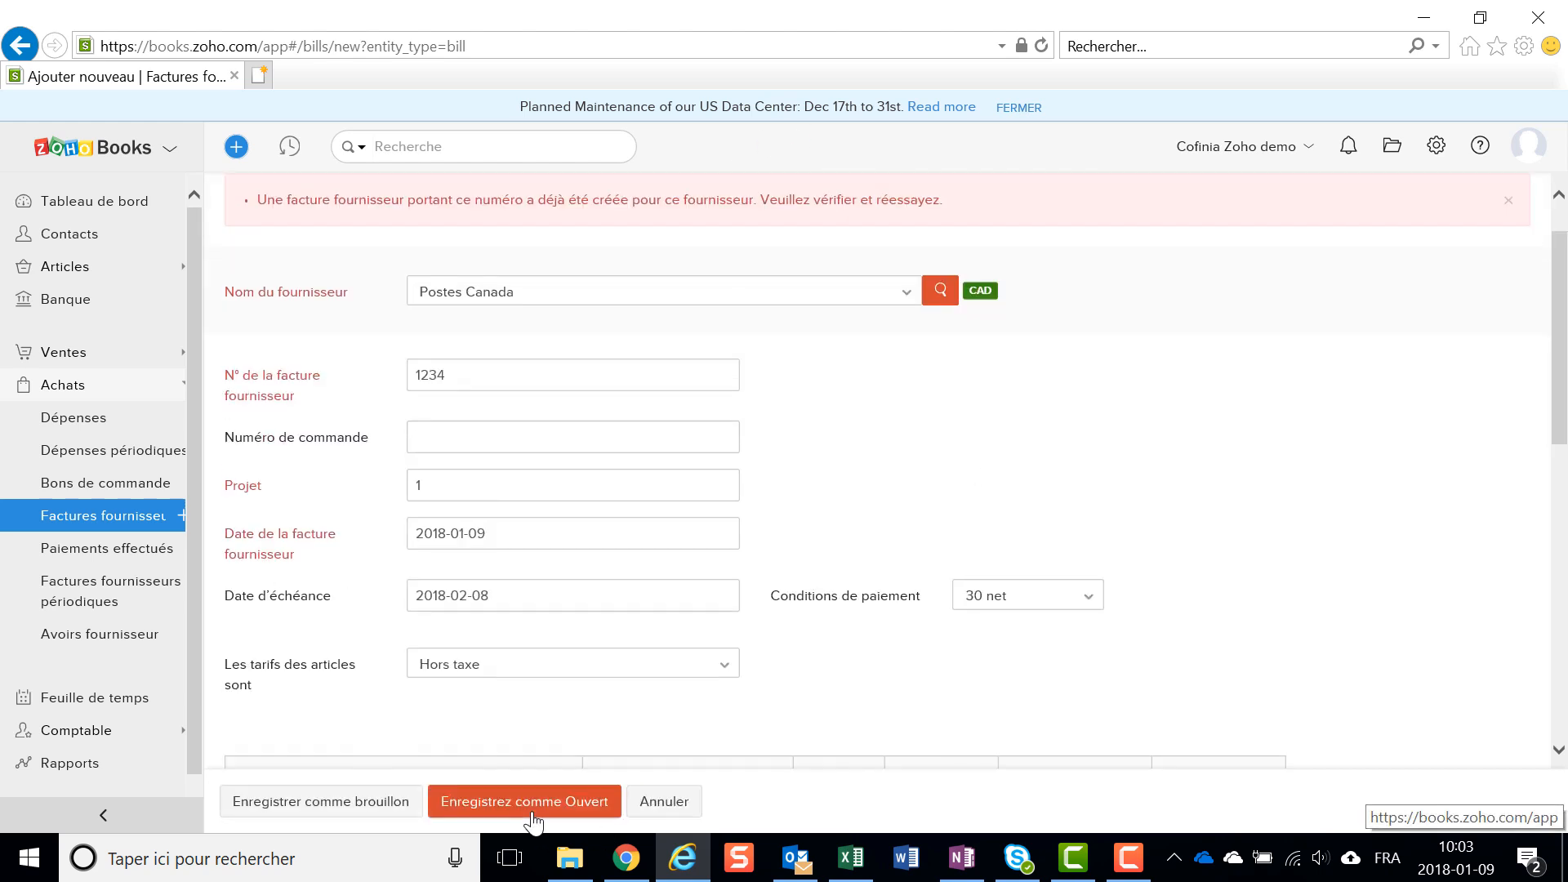
Change the bill number to 12345 and save the bill as open.
left_click(455, 367)
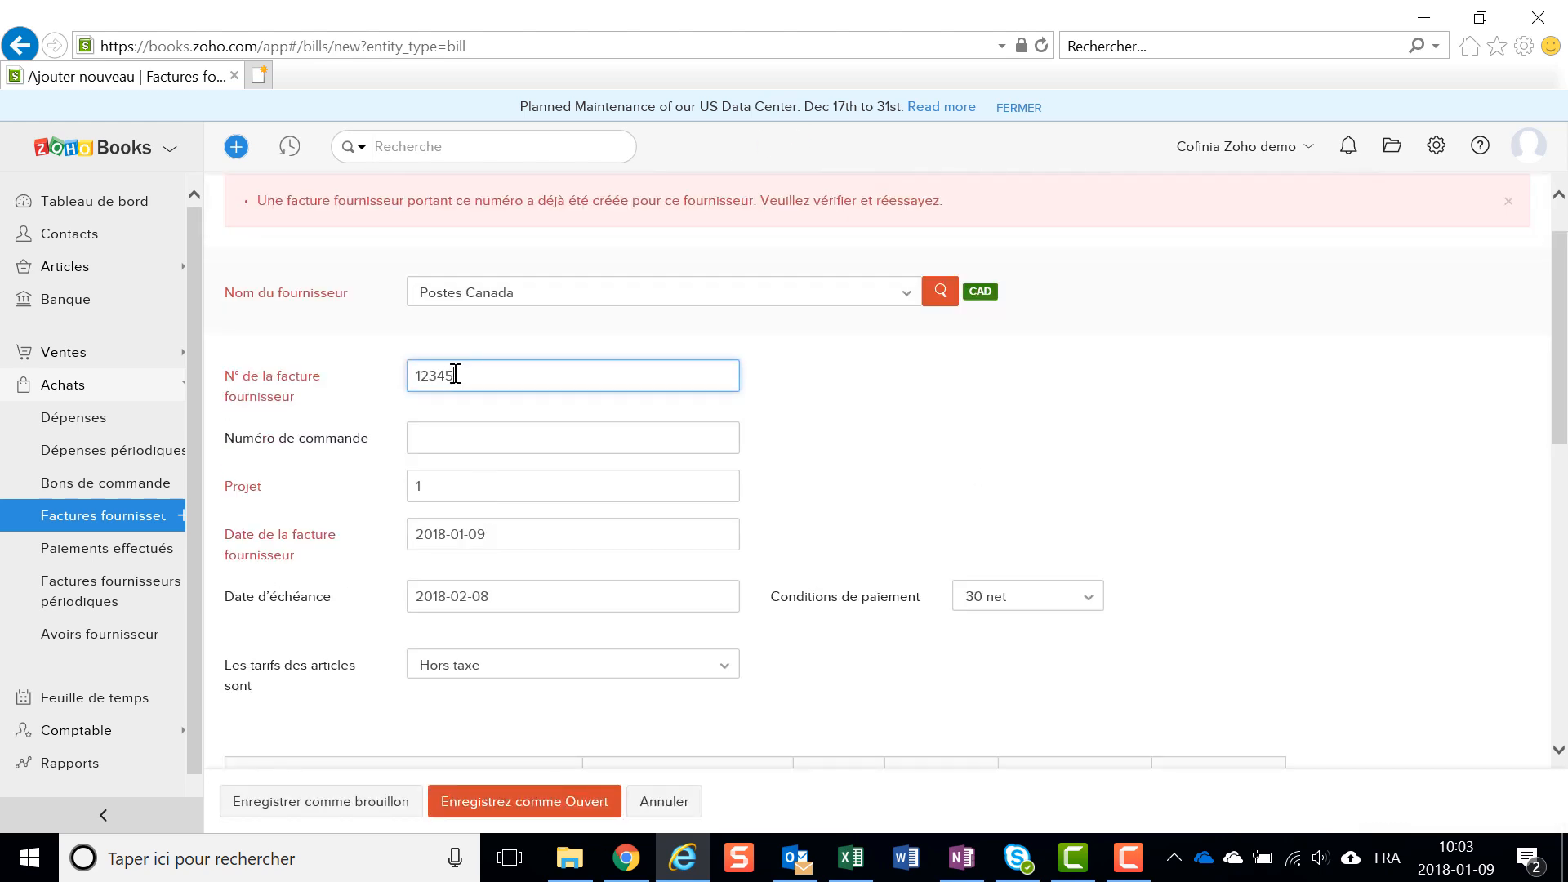
left_click(547, 811)
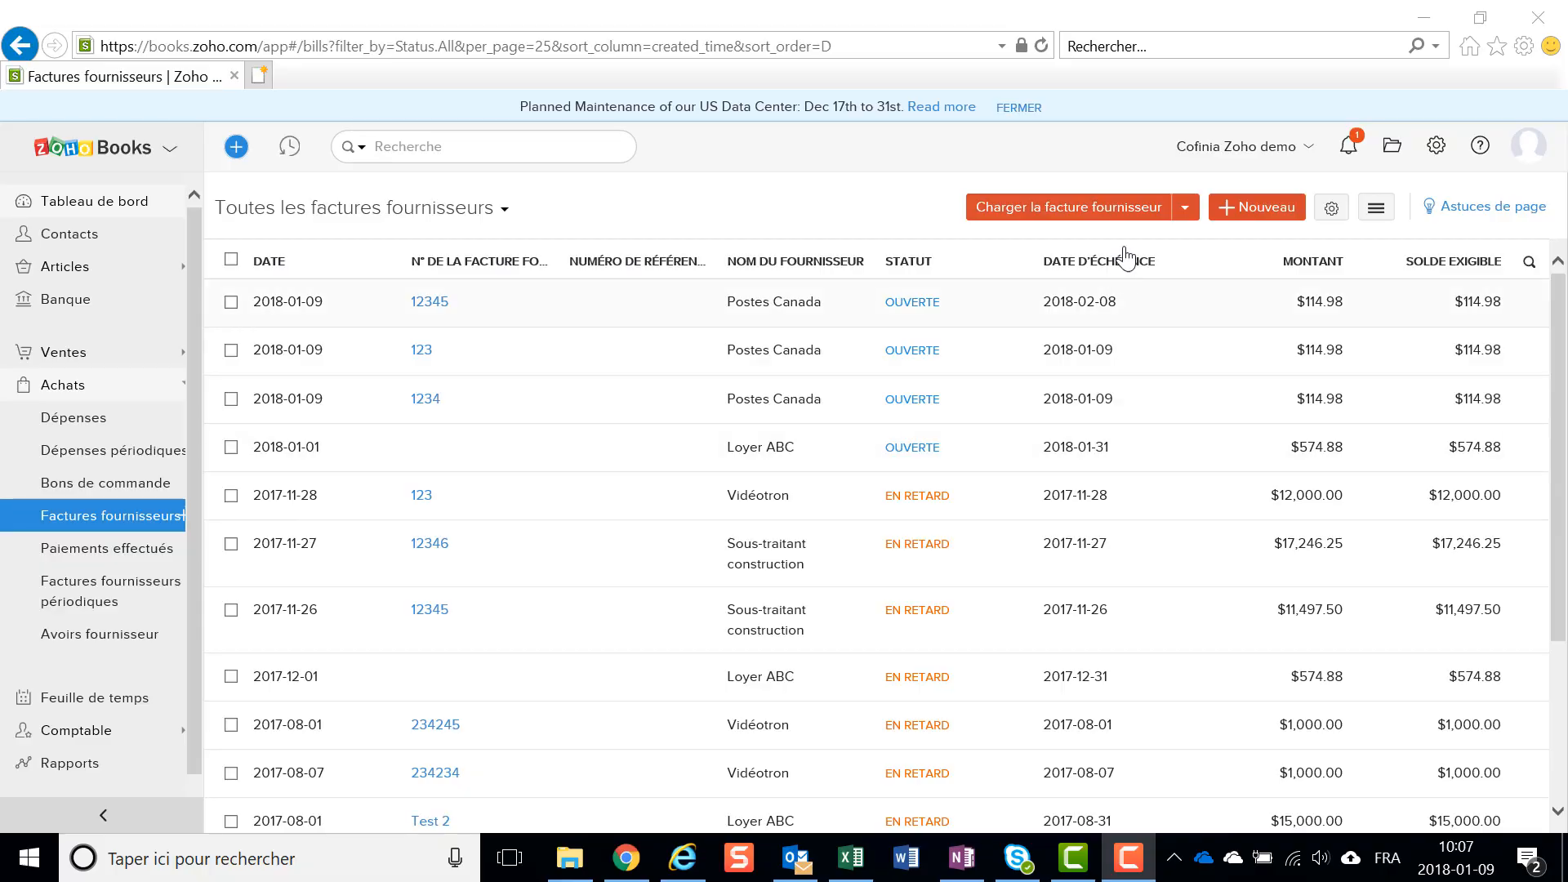
Upload the vendor bill file "Zoho Exemple facture fournisseurs.pdf" from the computer's Bureau folder.
left_click(1185, 211)
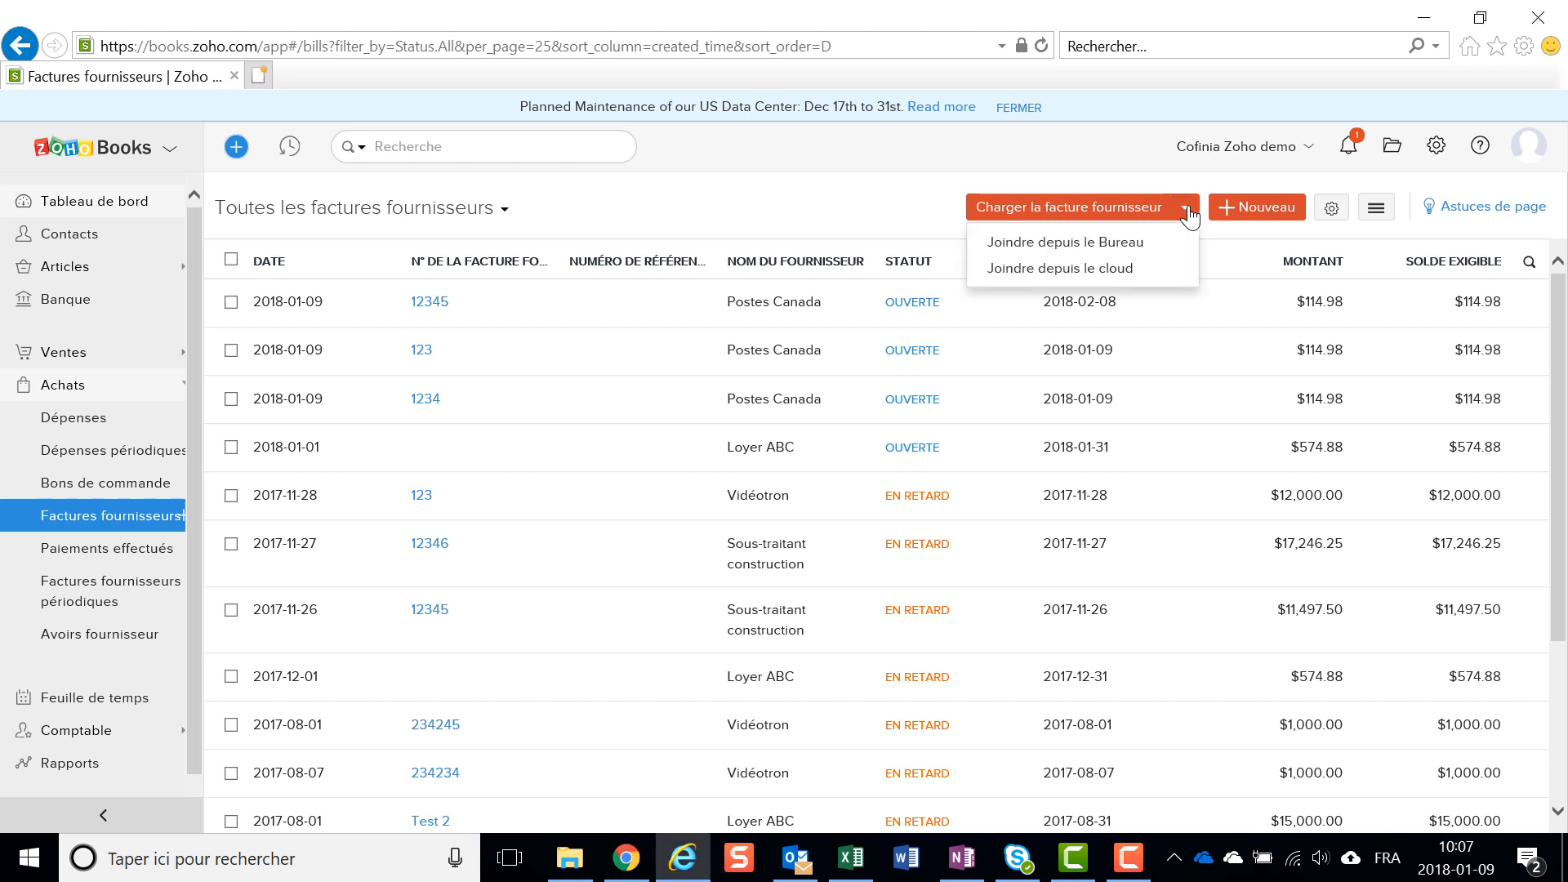
left_click(1141, 247)
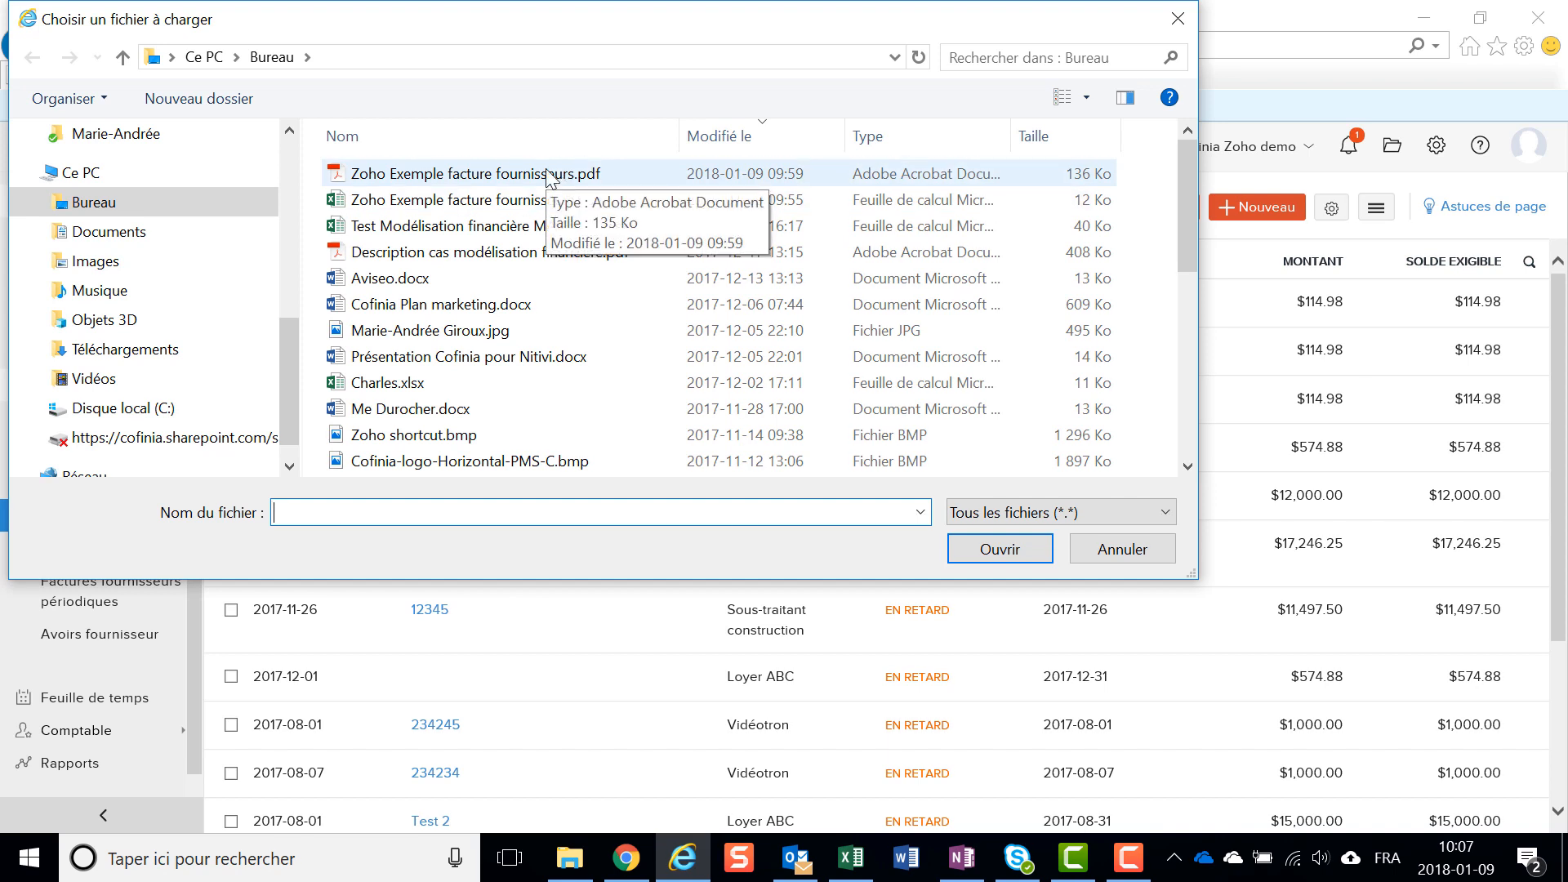
left_click(548, 175)
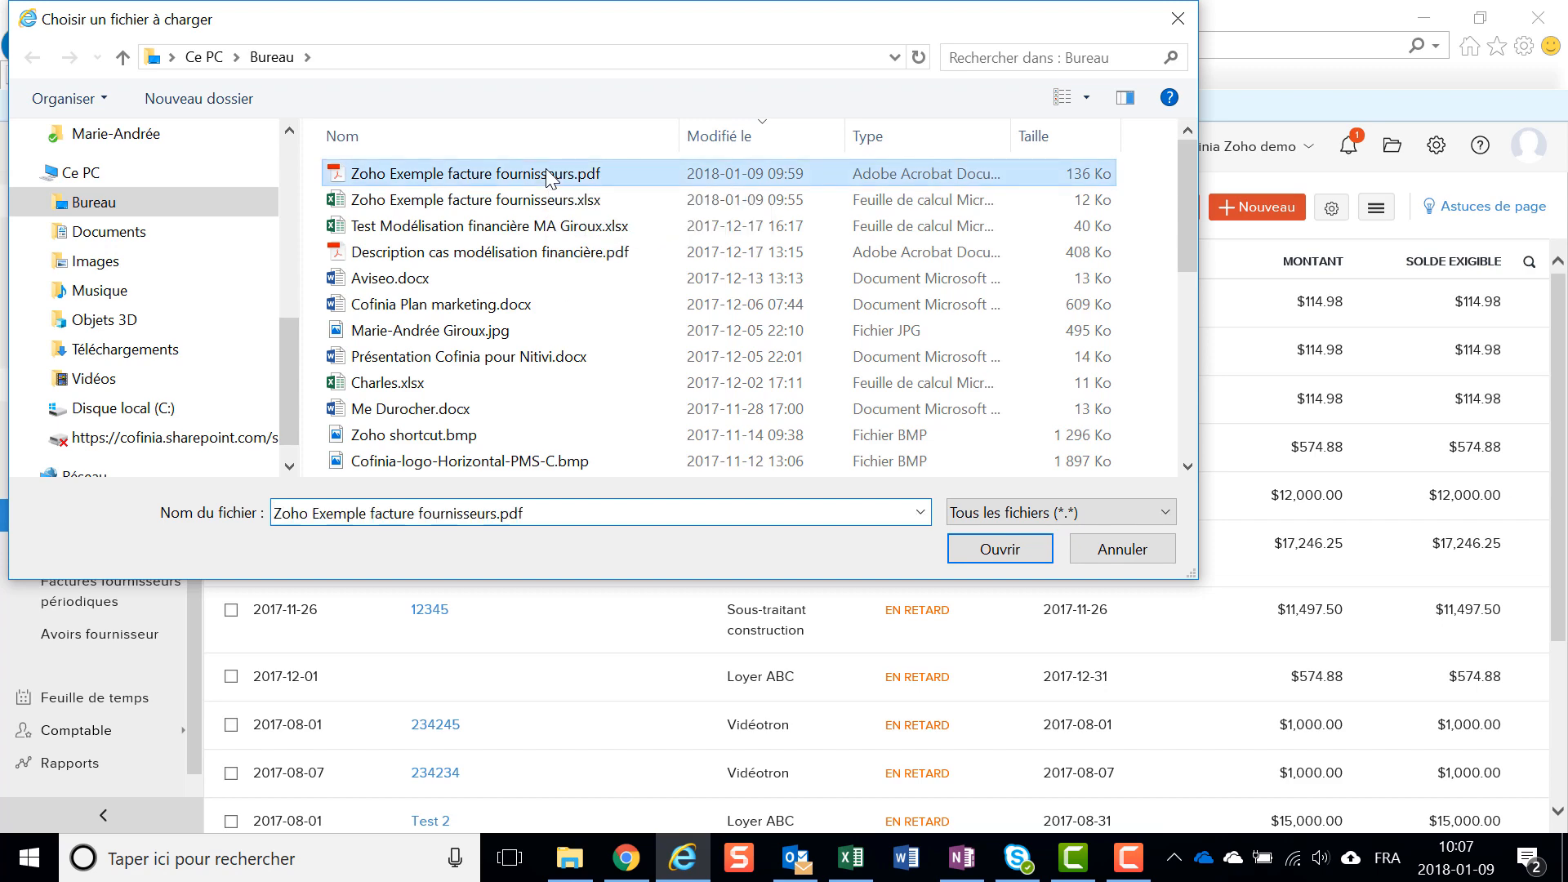
left_click(995, 557)
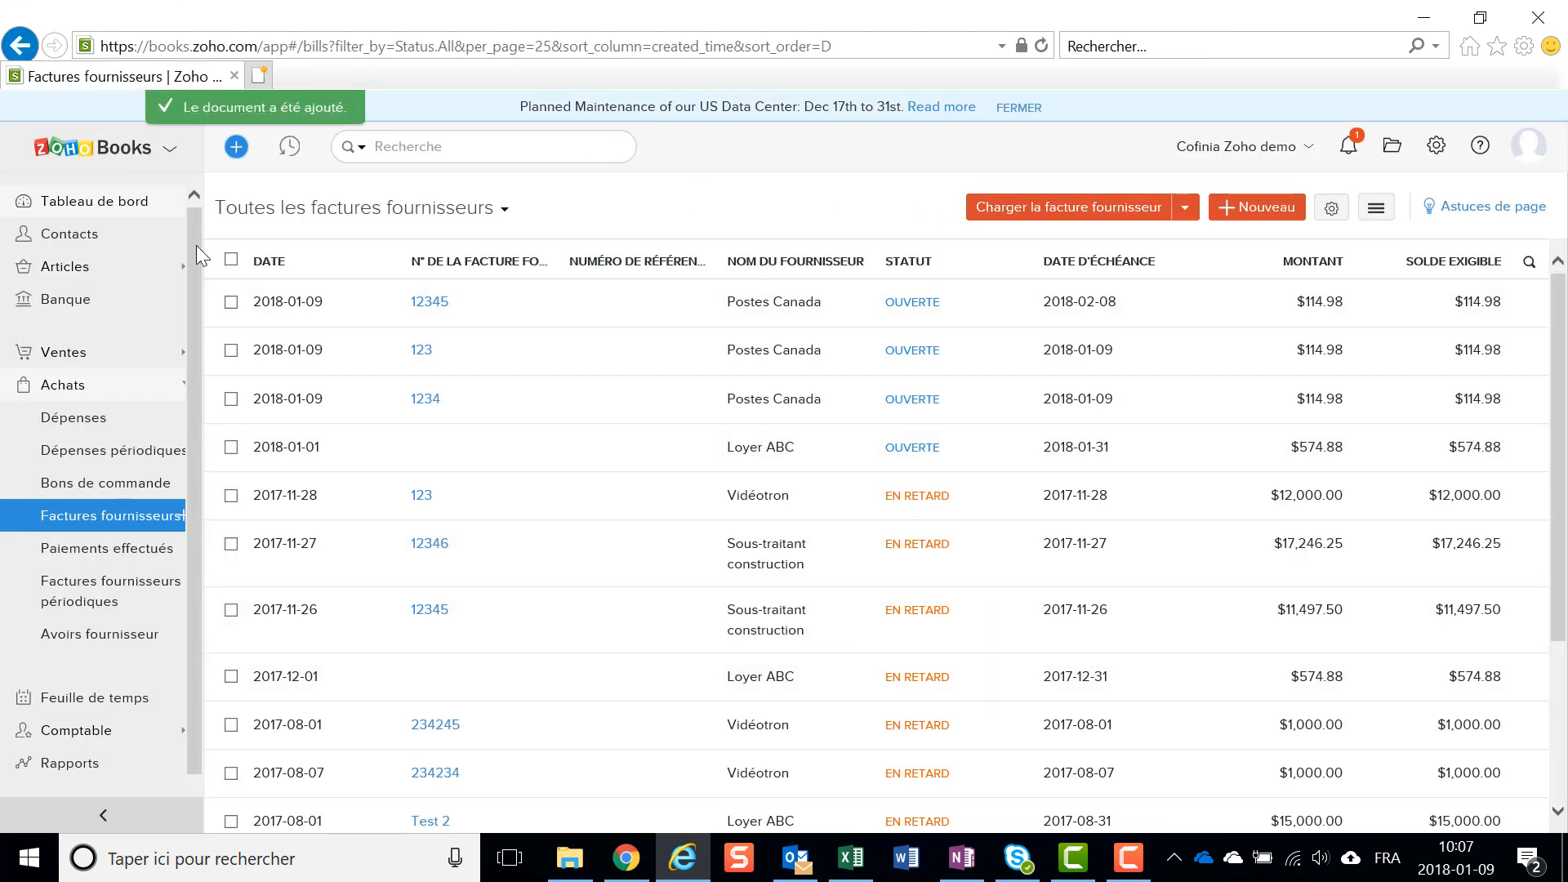
Open the documents inbox and create a vendor bill from the processed "Zoho Exemple facture fournisseurs.pdf".
left_click(1392, 147)
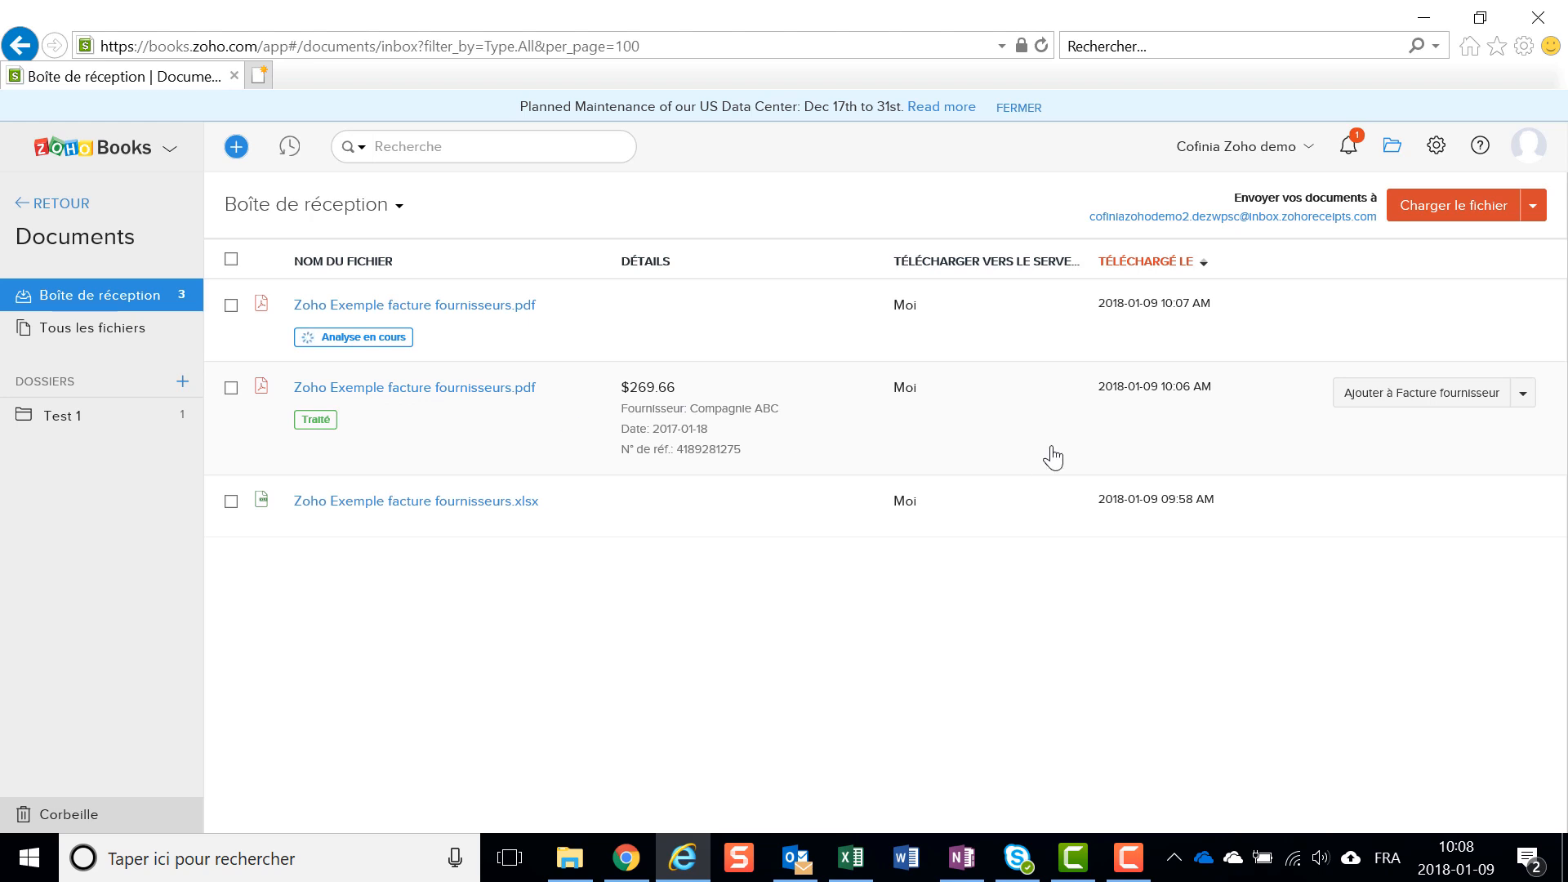
left_click(1501, 393)
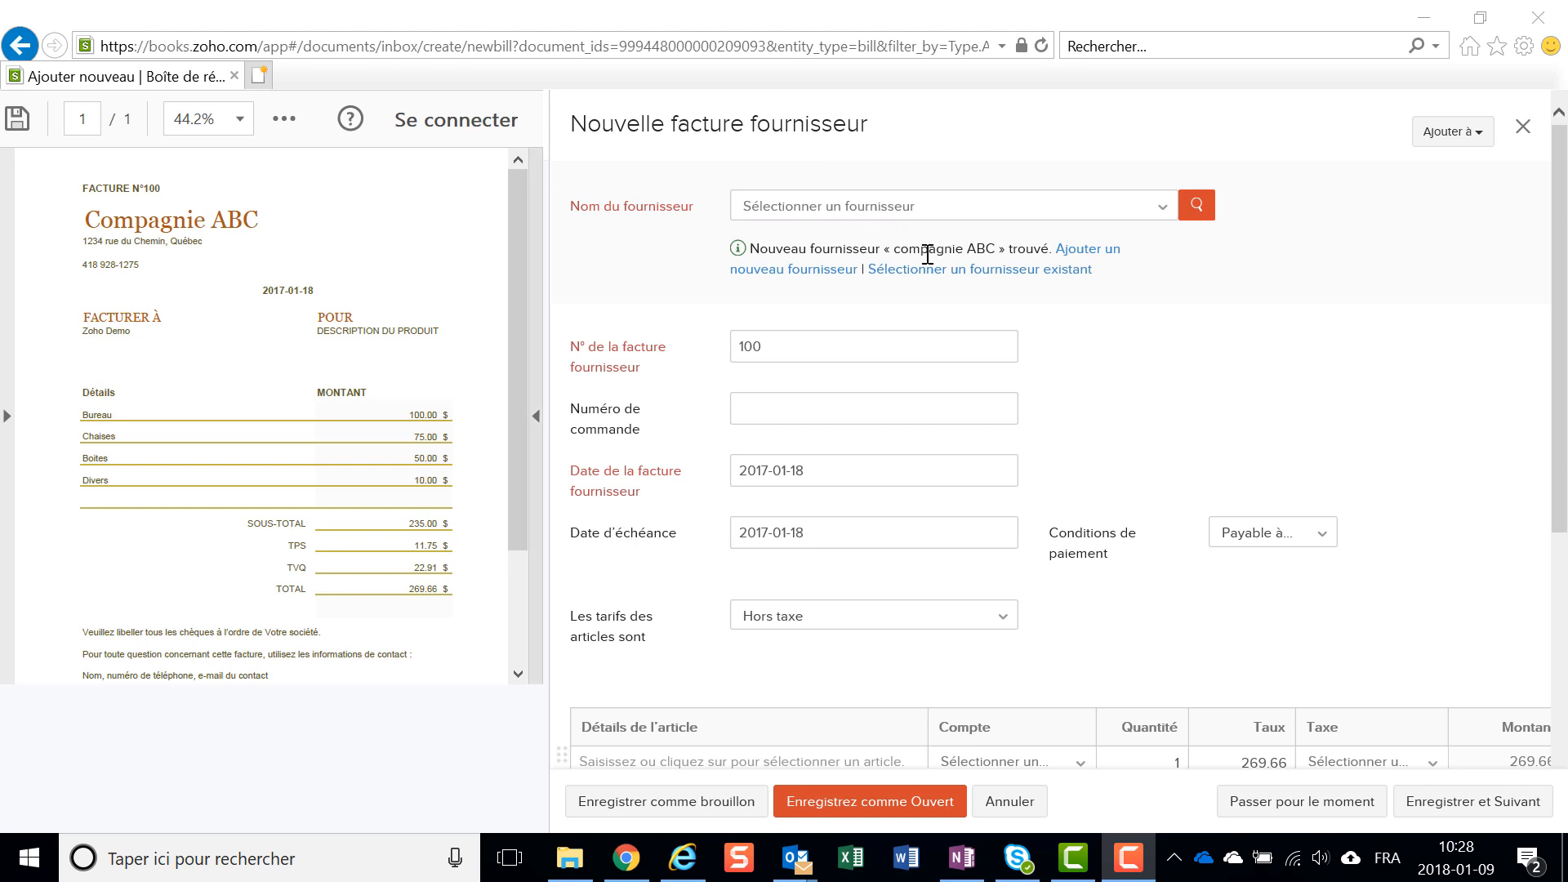
Set the bill's vendor to Compagnie ABC and its payment terms to 45 net.
left_click(900, 207)
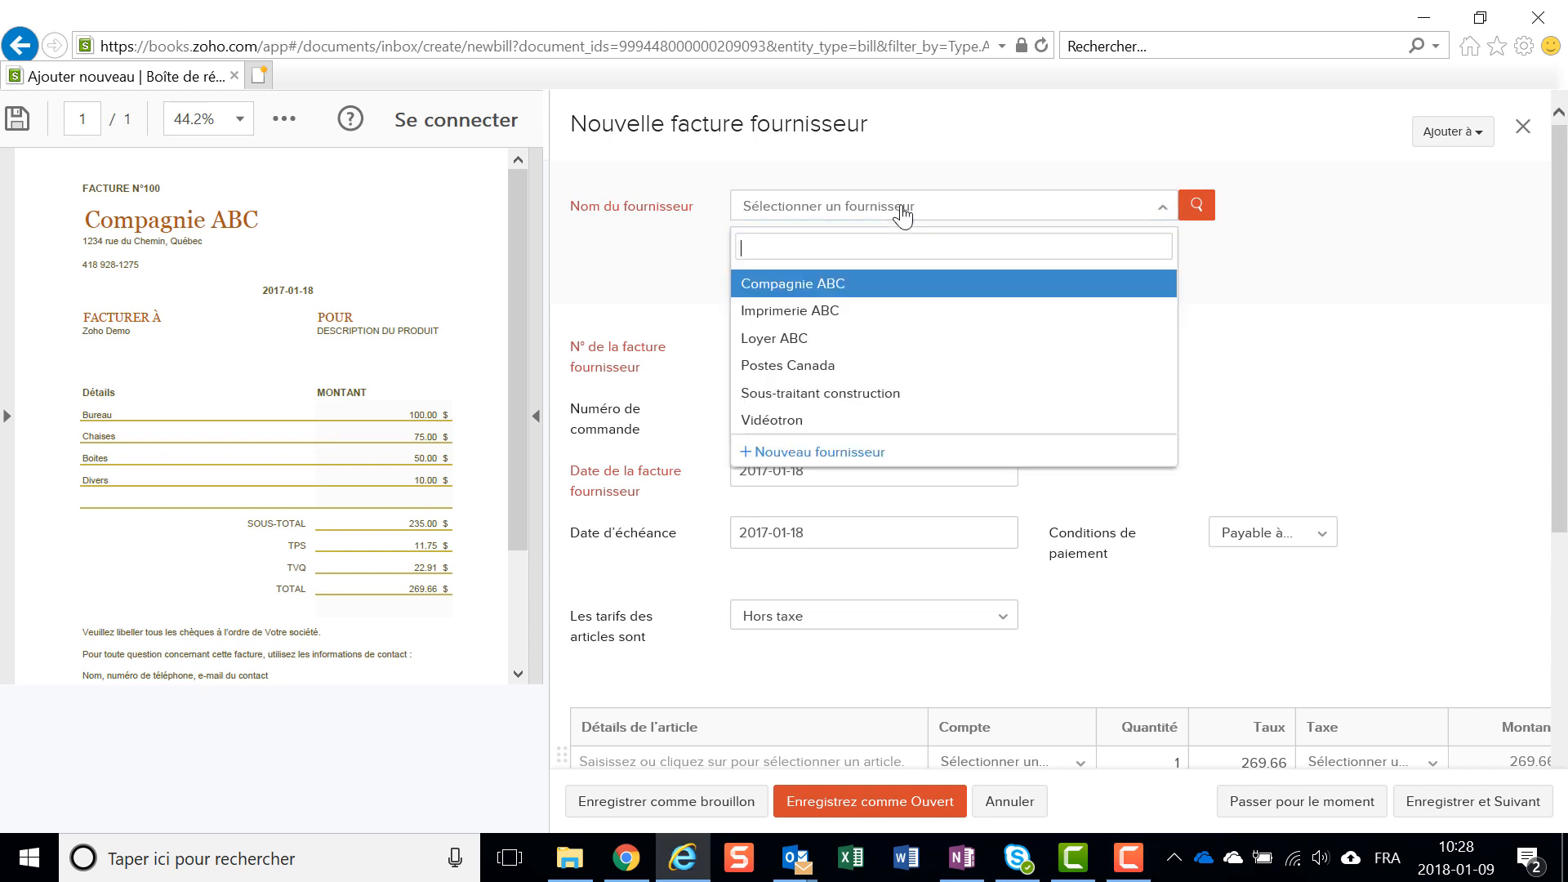
left_click(804, 292)
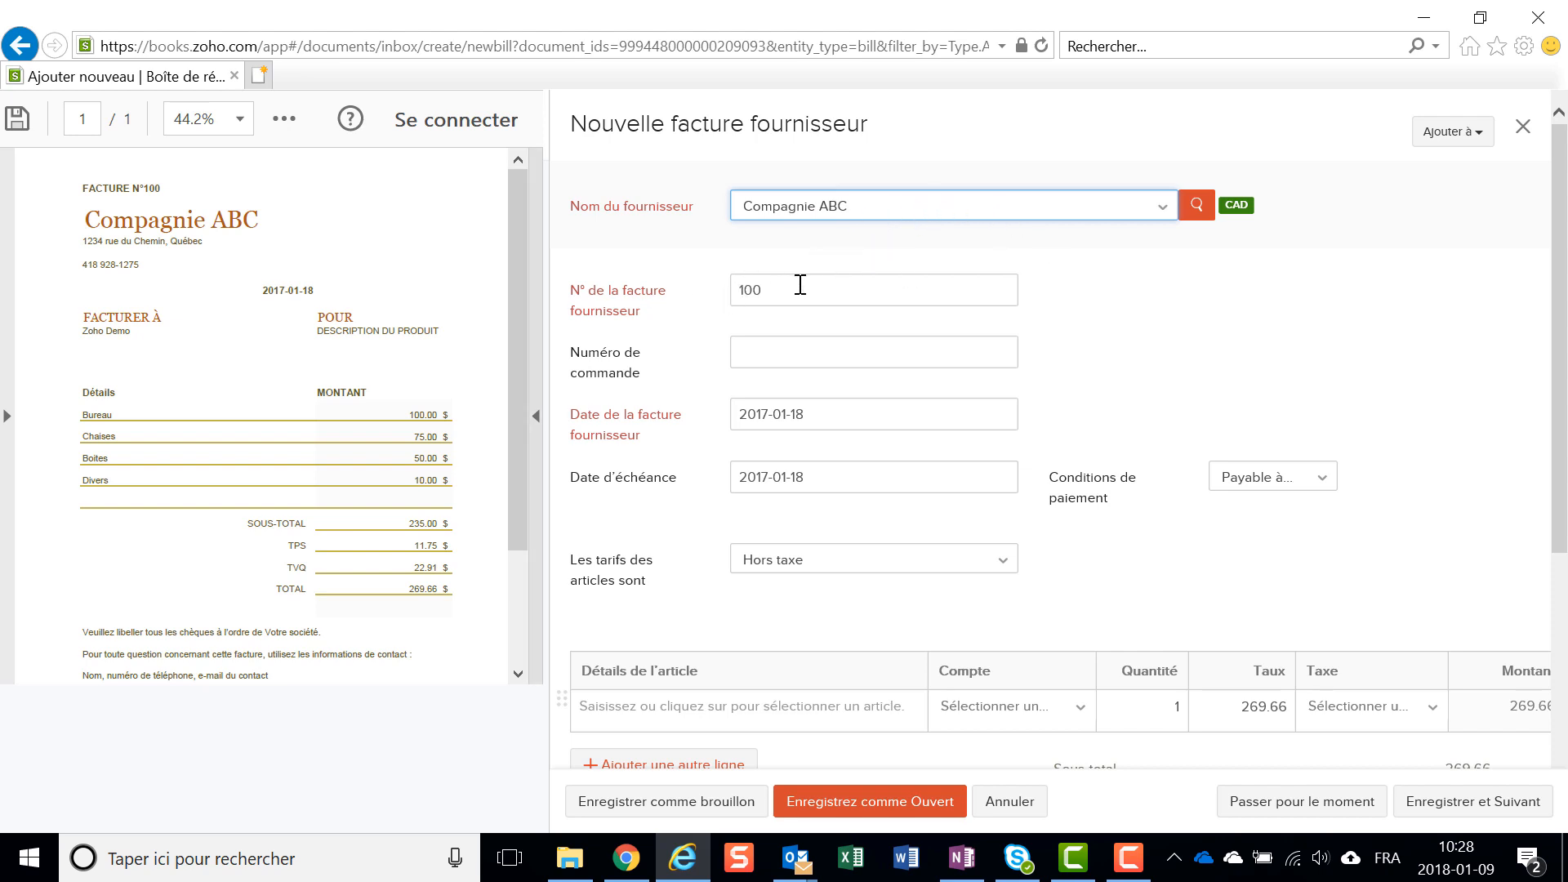
left_click(1288, 486)
left_click(1213, 568)
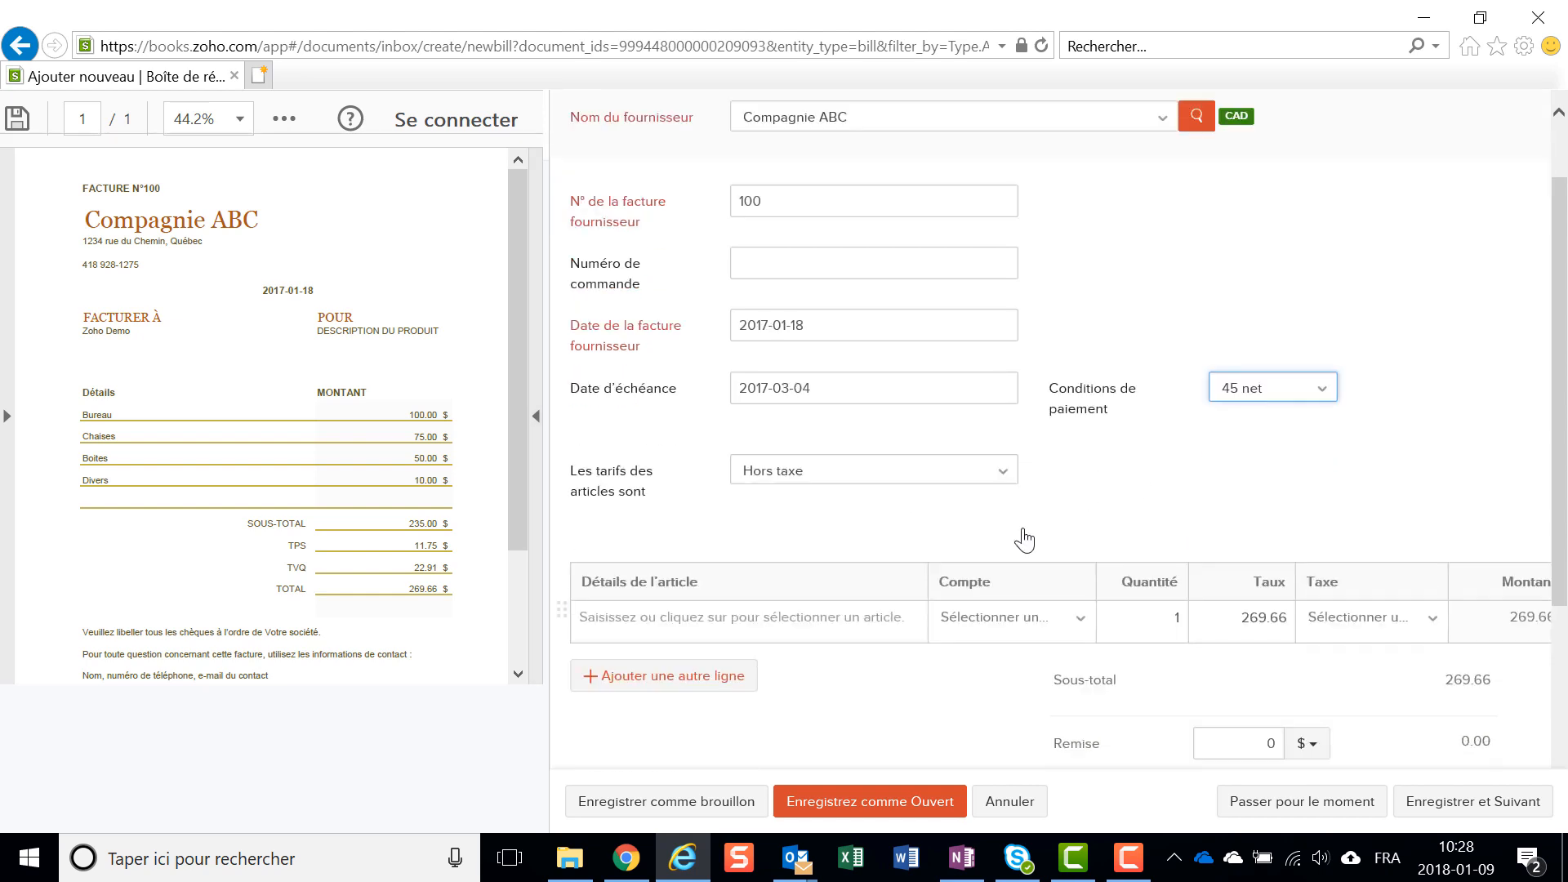
Fill the bill's line item with description messagerie, account Frais de déplacement and tax group TPS TVQ [14.975%].
scroll(1022, 535, "down", 4)
left_click(647, 379)
type("messagerie")
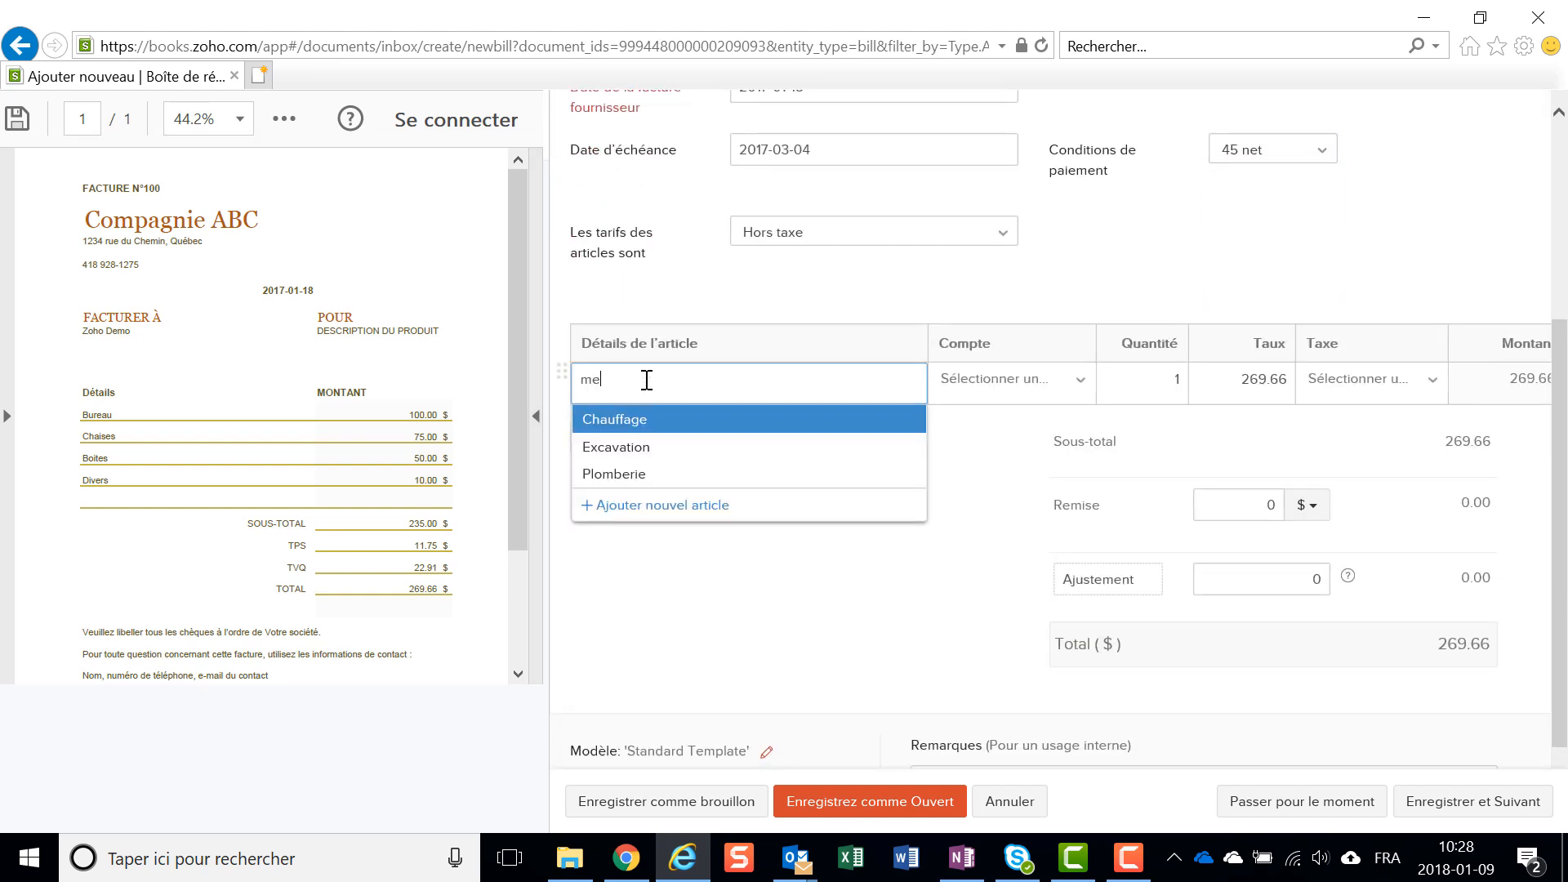
left_click(1005, 383)
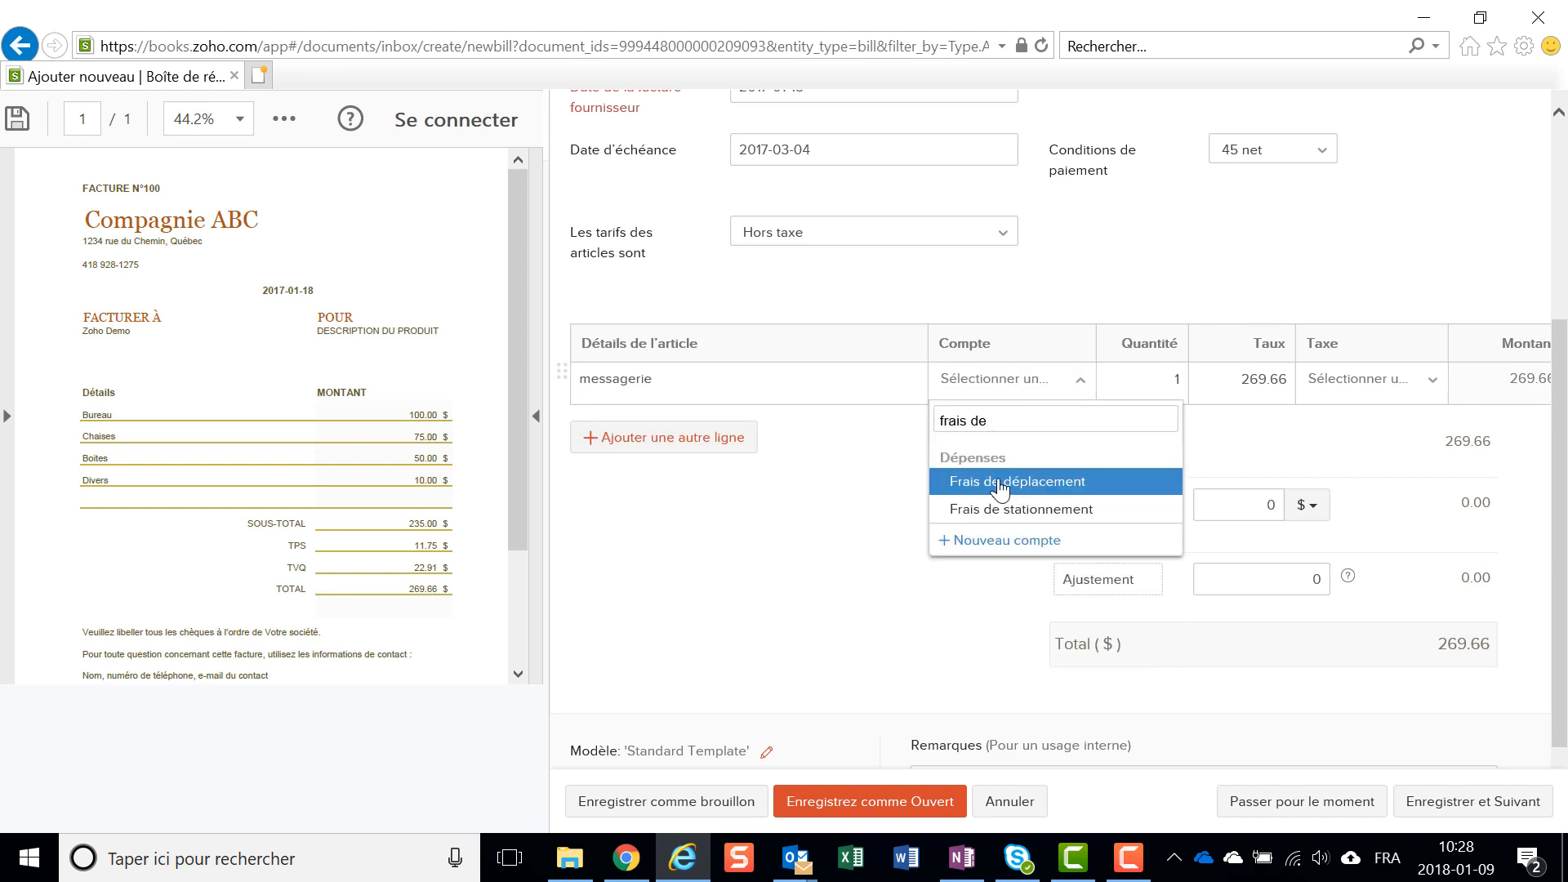
left_click(1002, 486)
left_click(1378, 383)
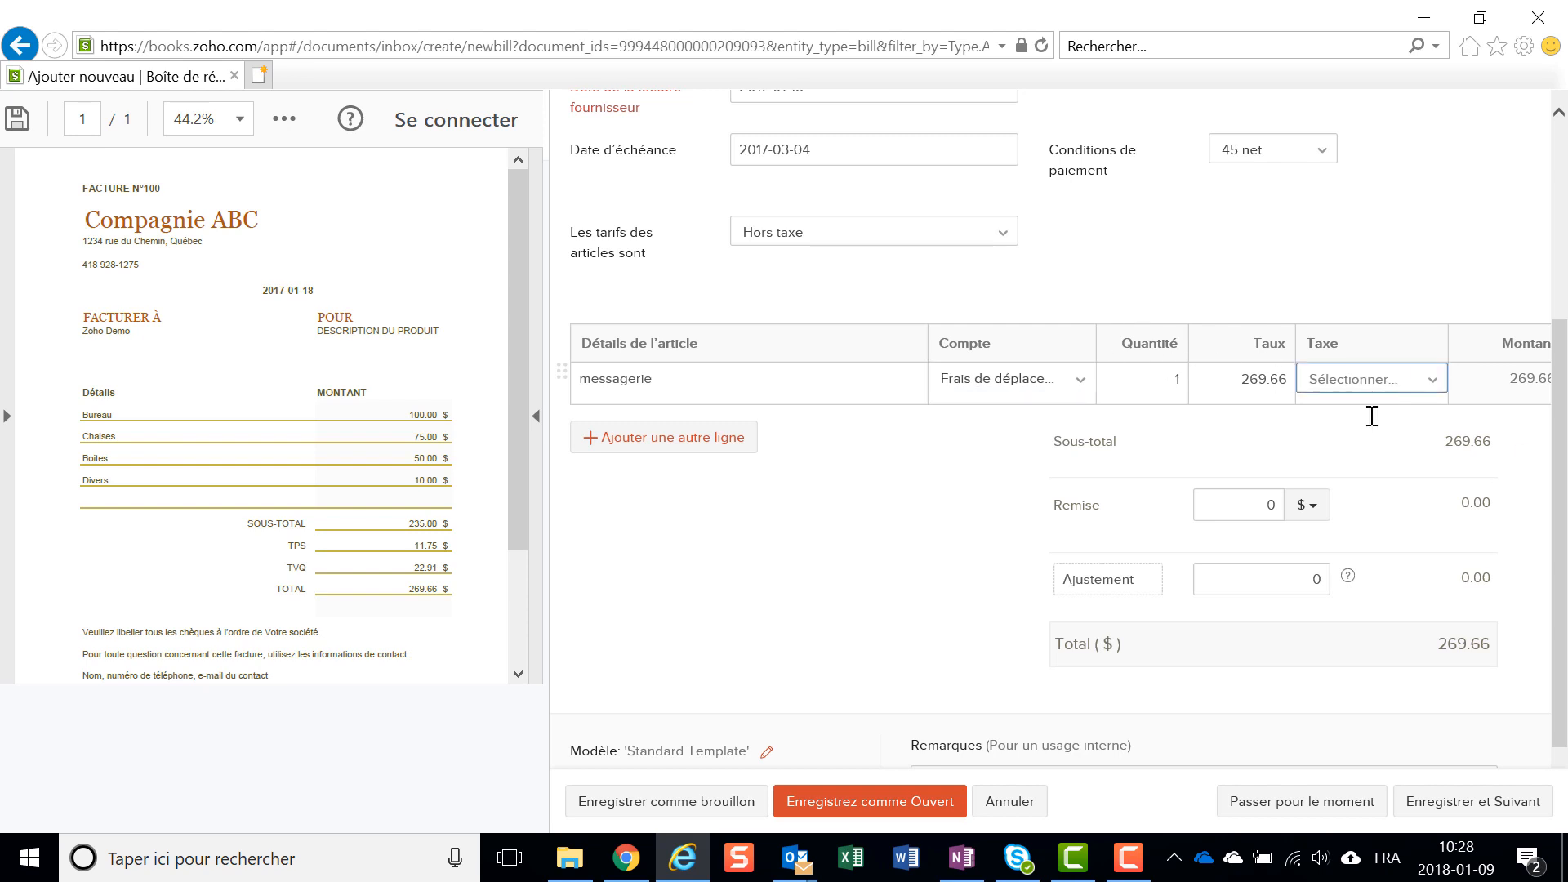
scroll(1415, 621, "down", 2)
scroll(1415, 621, "down", 1)
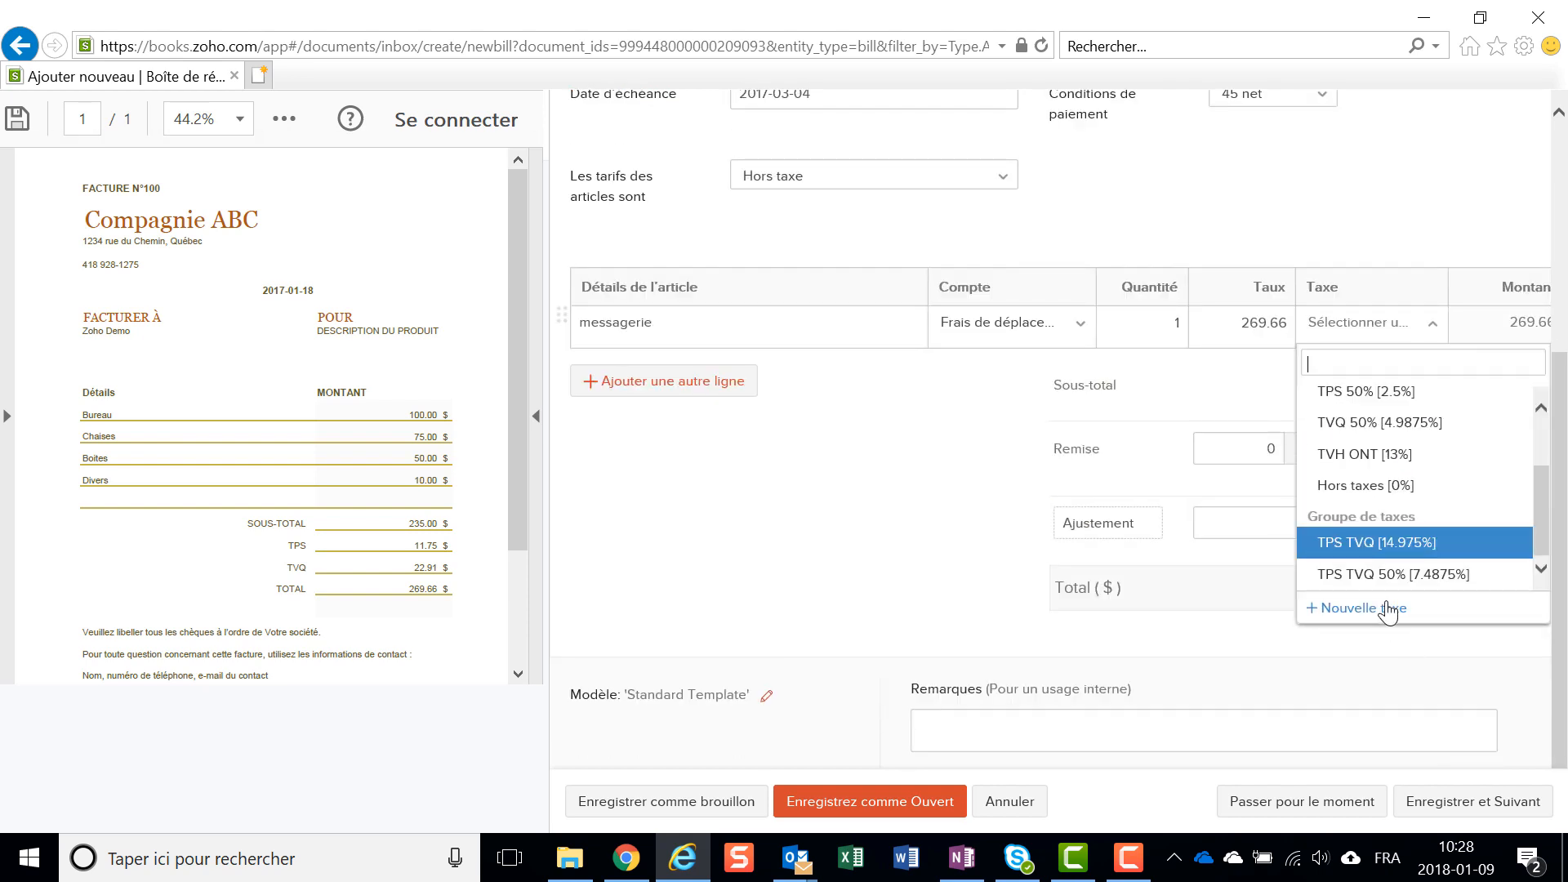
left_click(1378, 545)
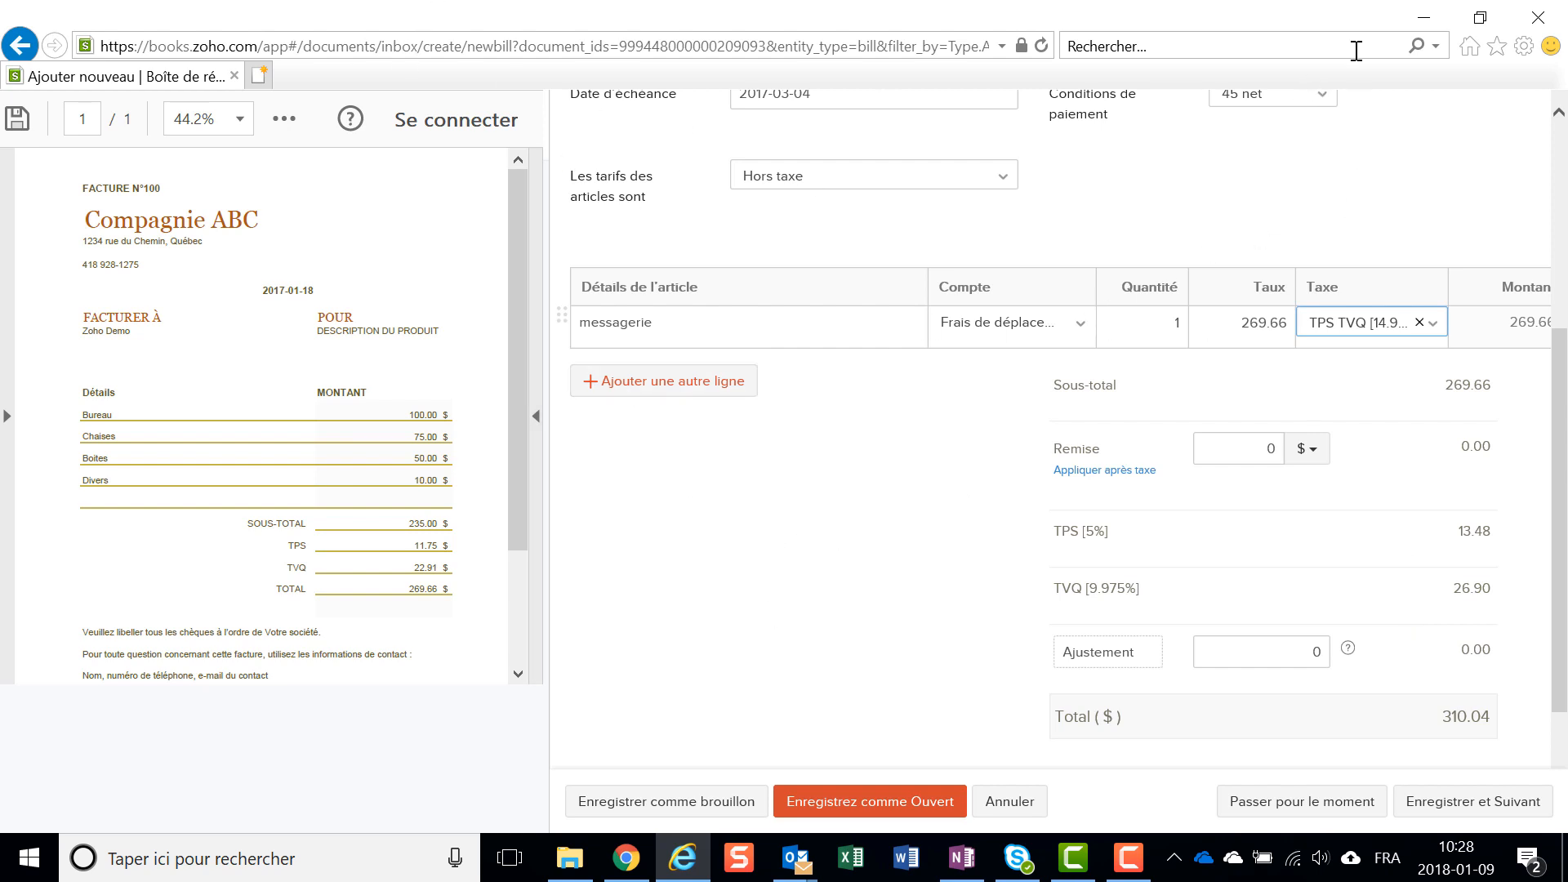
Reduce the browser page zoom to fit the whole bill form, and save the bill as open.
left_click(1523, 47)
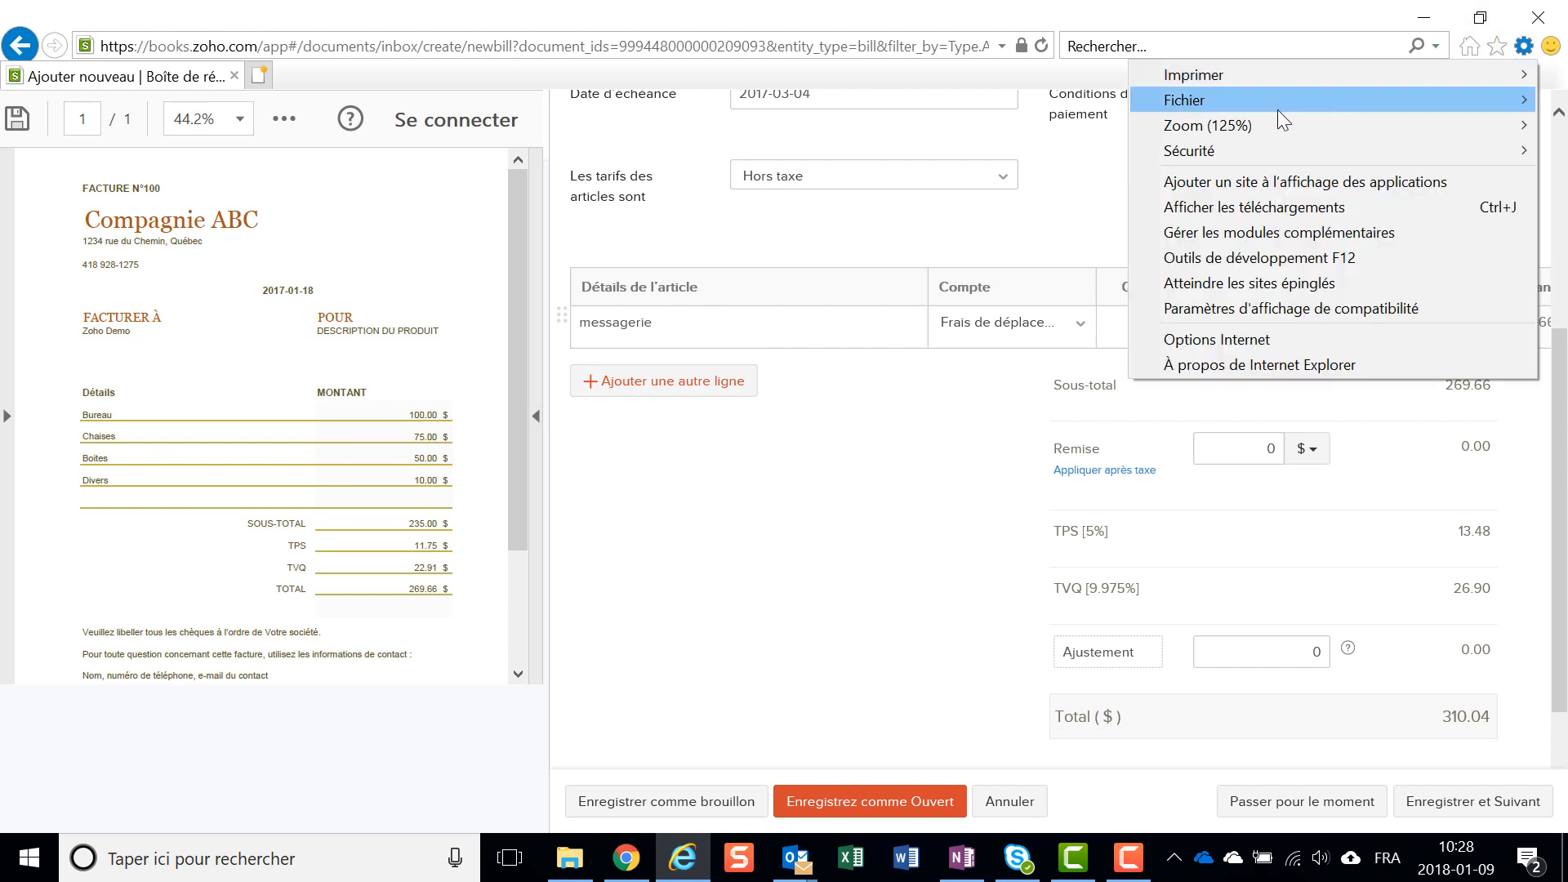
mouse_move(1237, 124)
left_click(963, 359)
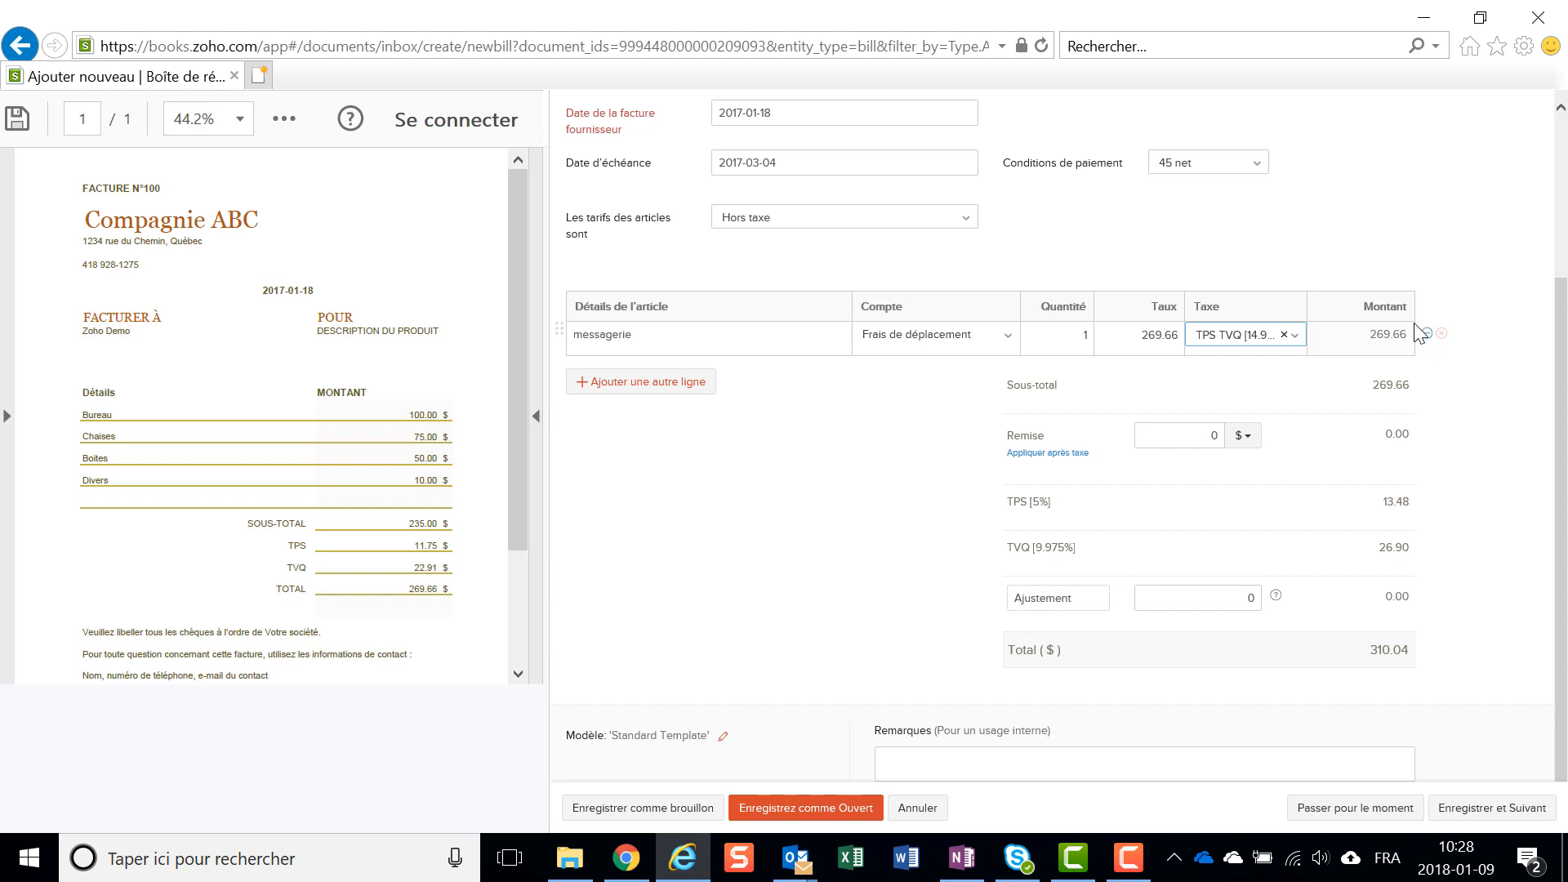
left_click(786, 810)
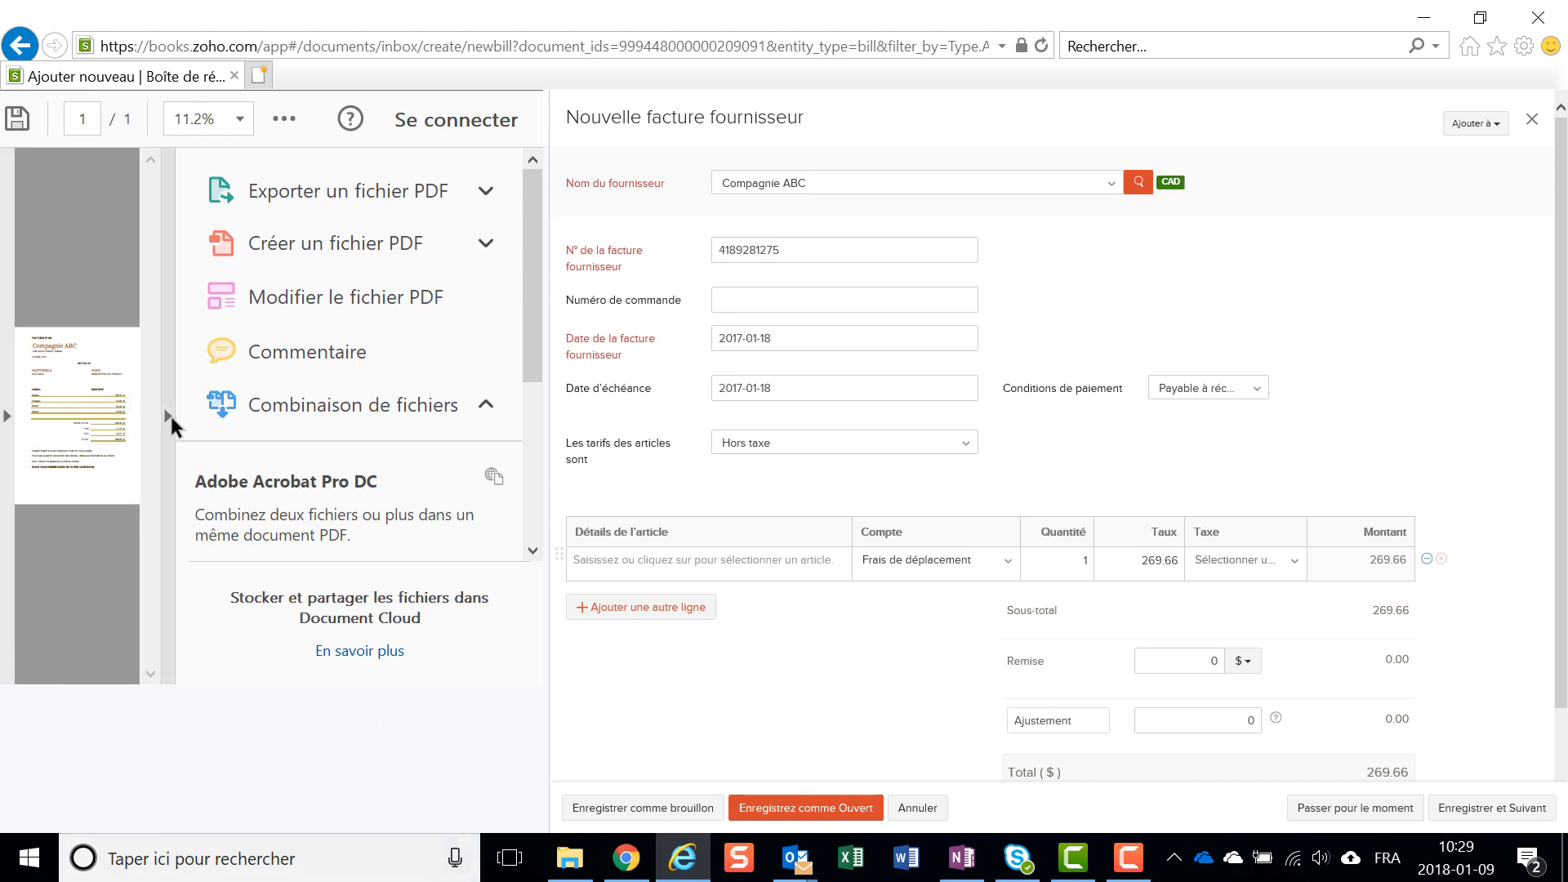
Show the full invoice preview beside the next document's bill form, and cancel that new bill.
left_click(170, 414)
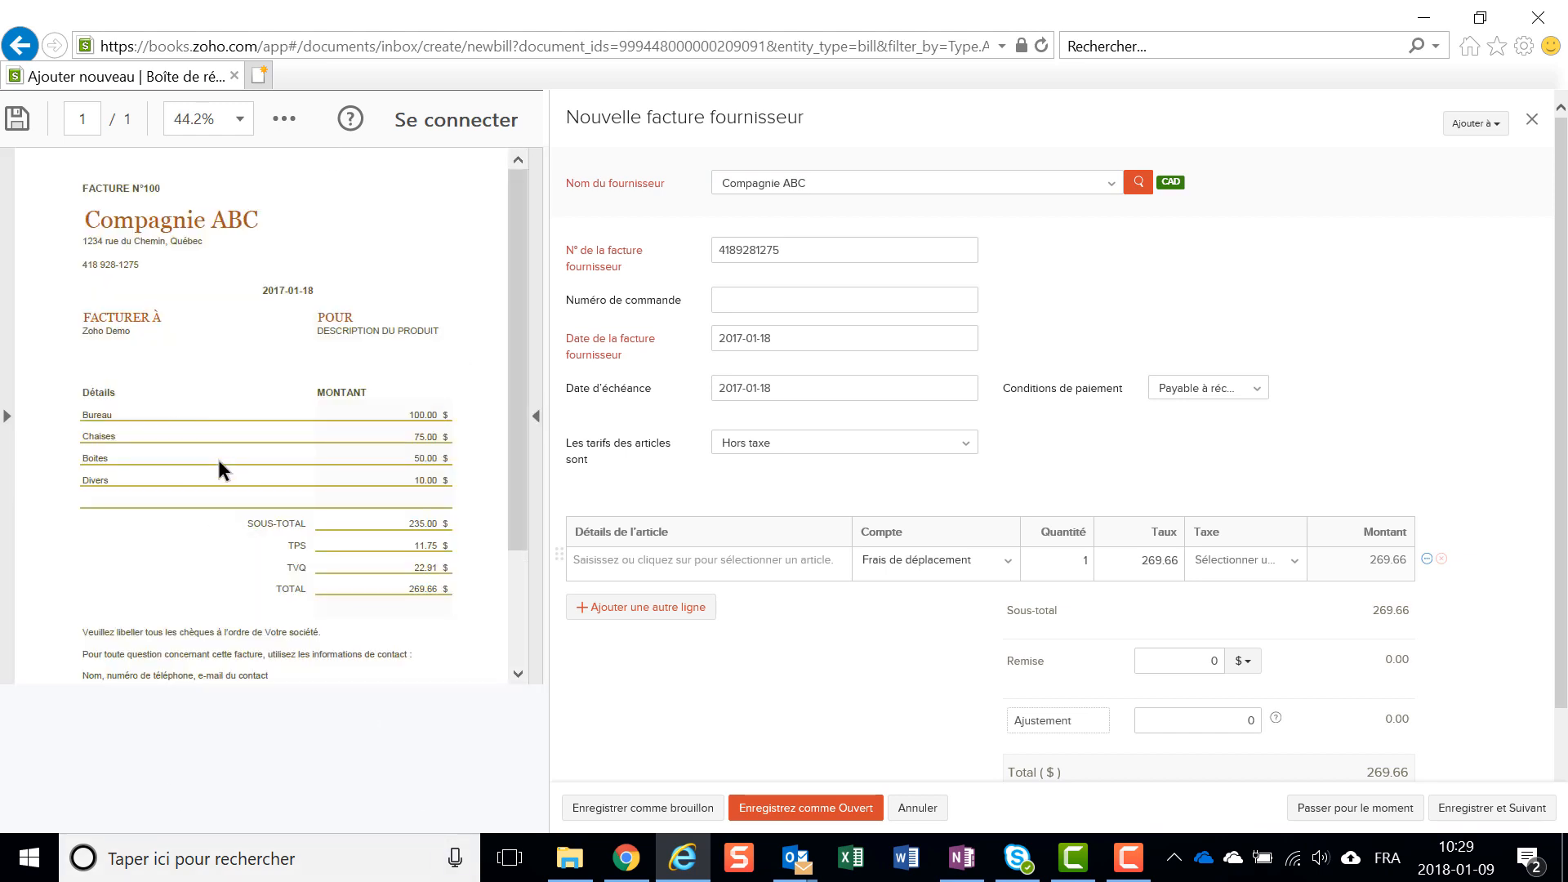
left_click(920, 808)
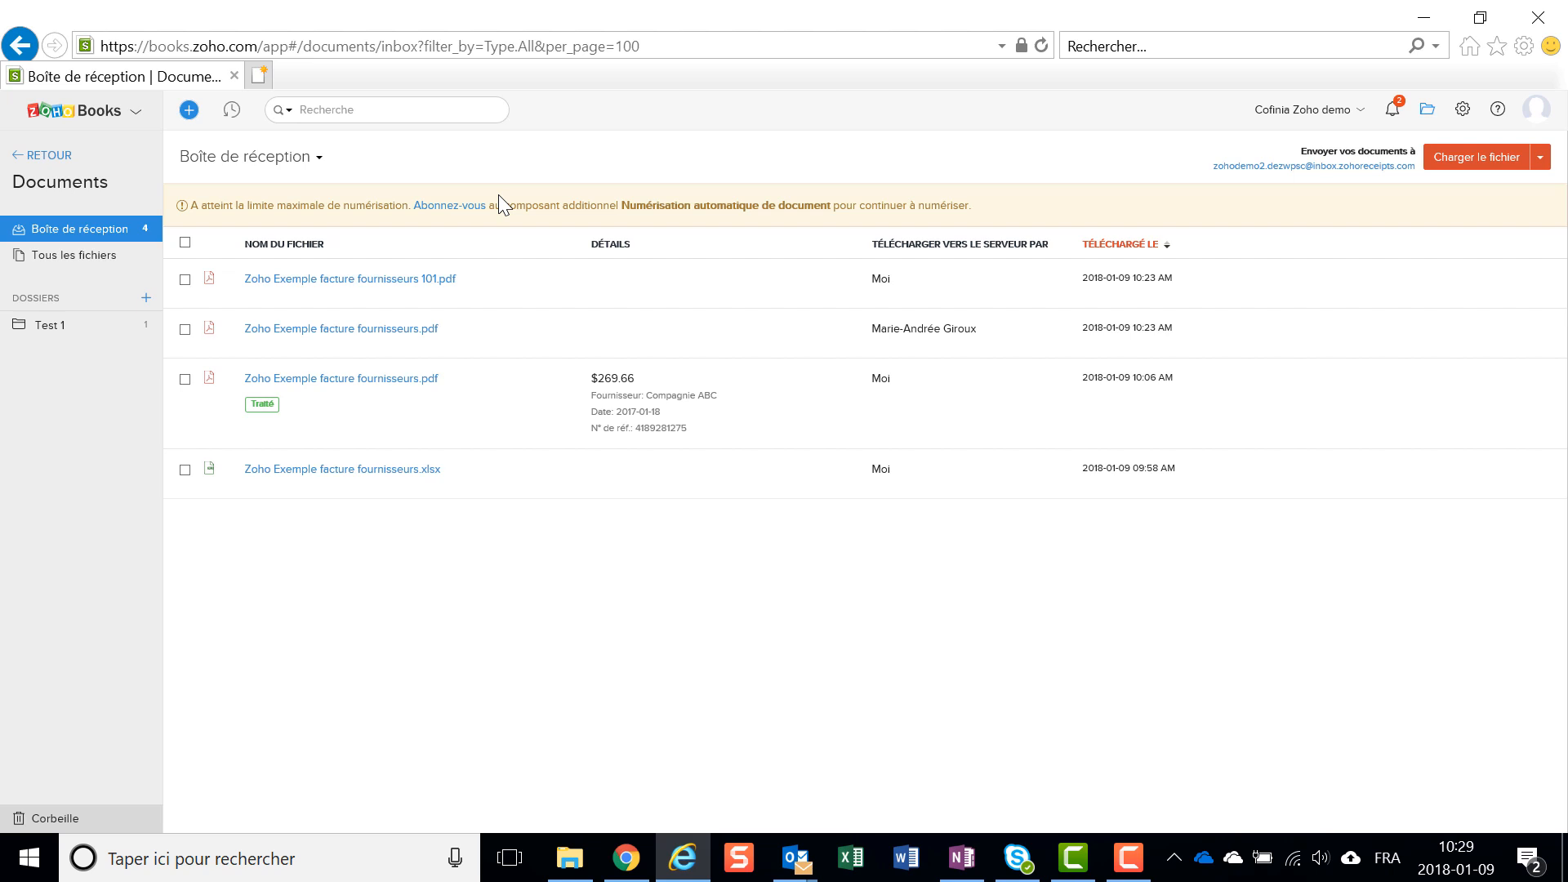
Try creating a vendor bill from the unprocessed "Zoho Exemple facture fournisseurs.pdf", show its full invoice preview, and cancel the bill.
mouse_move(420, 352)
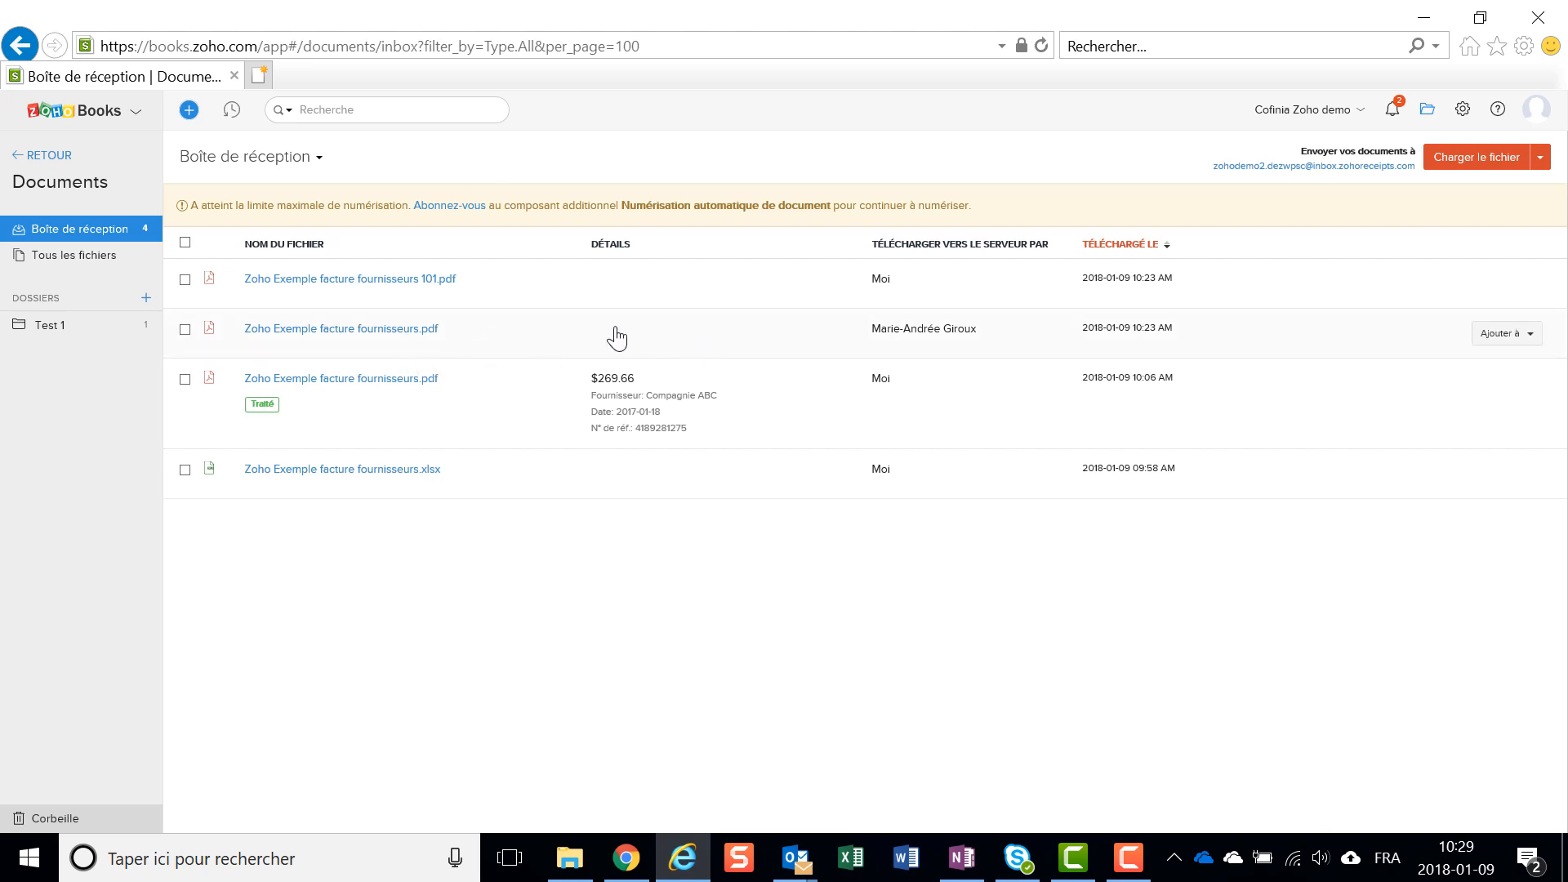
left_click(381, 335)
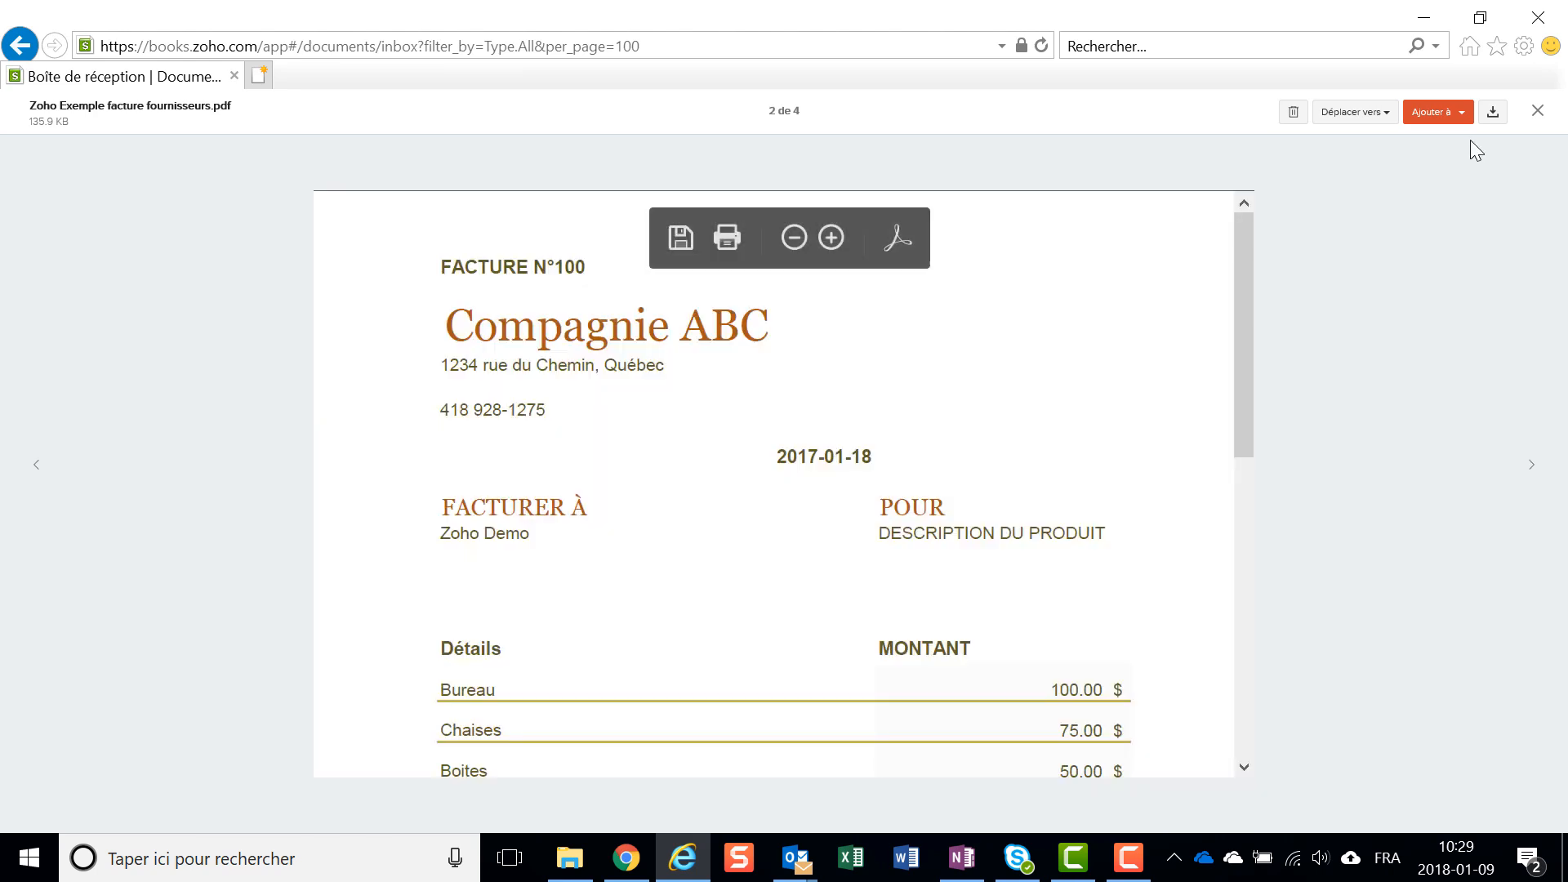
left_click(1439, 113)
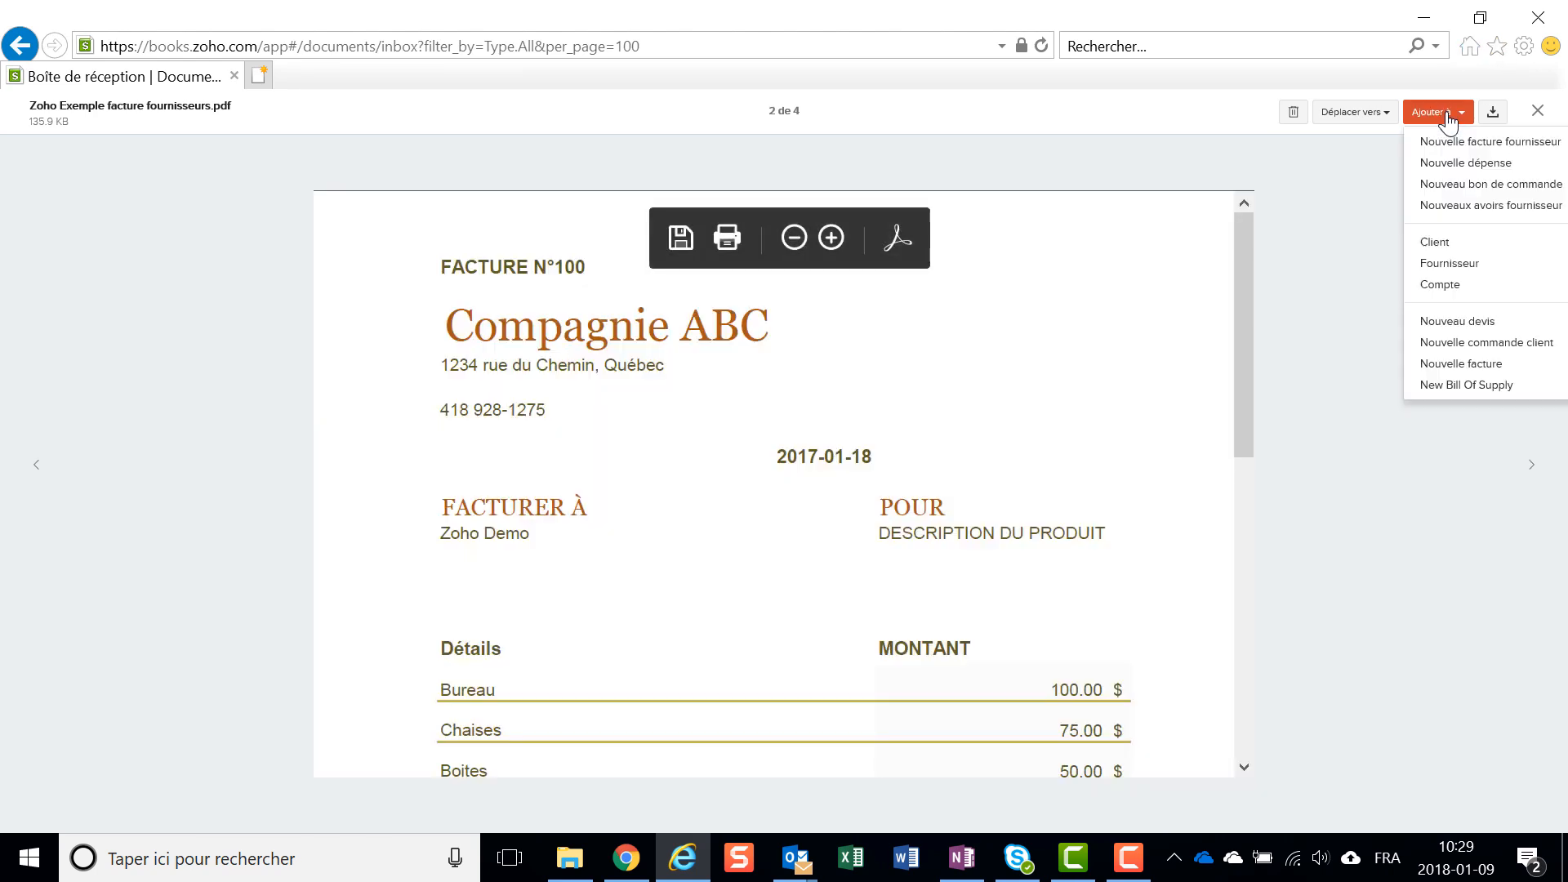
left_click(1456, 144)
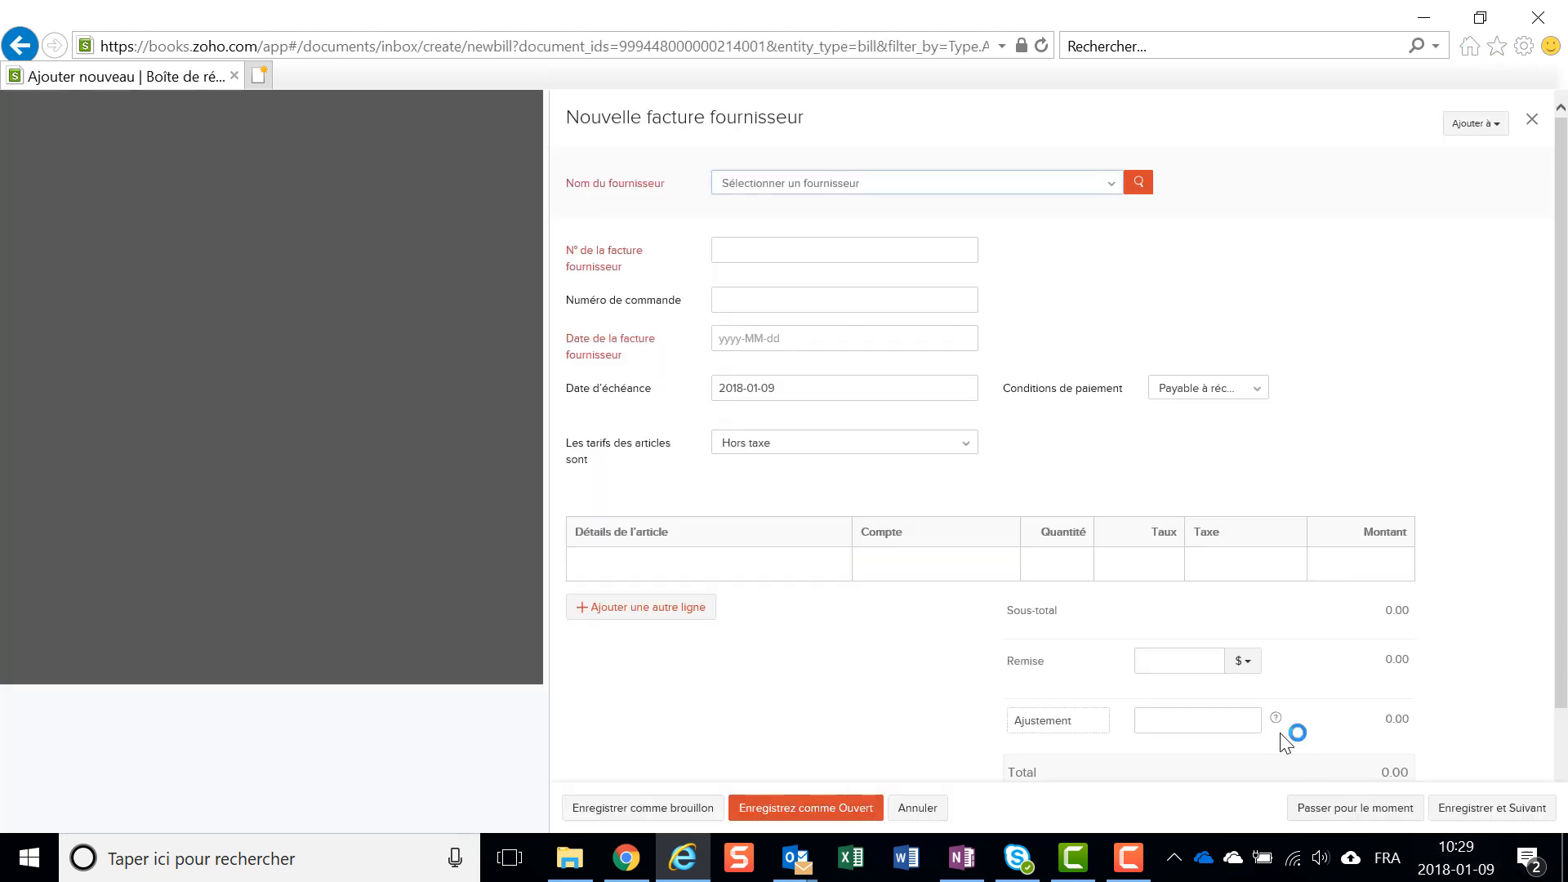
scroll(857, 490, "down", 2)
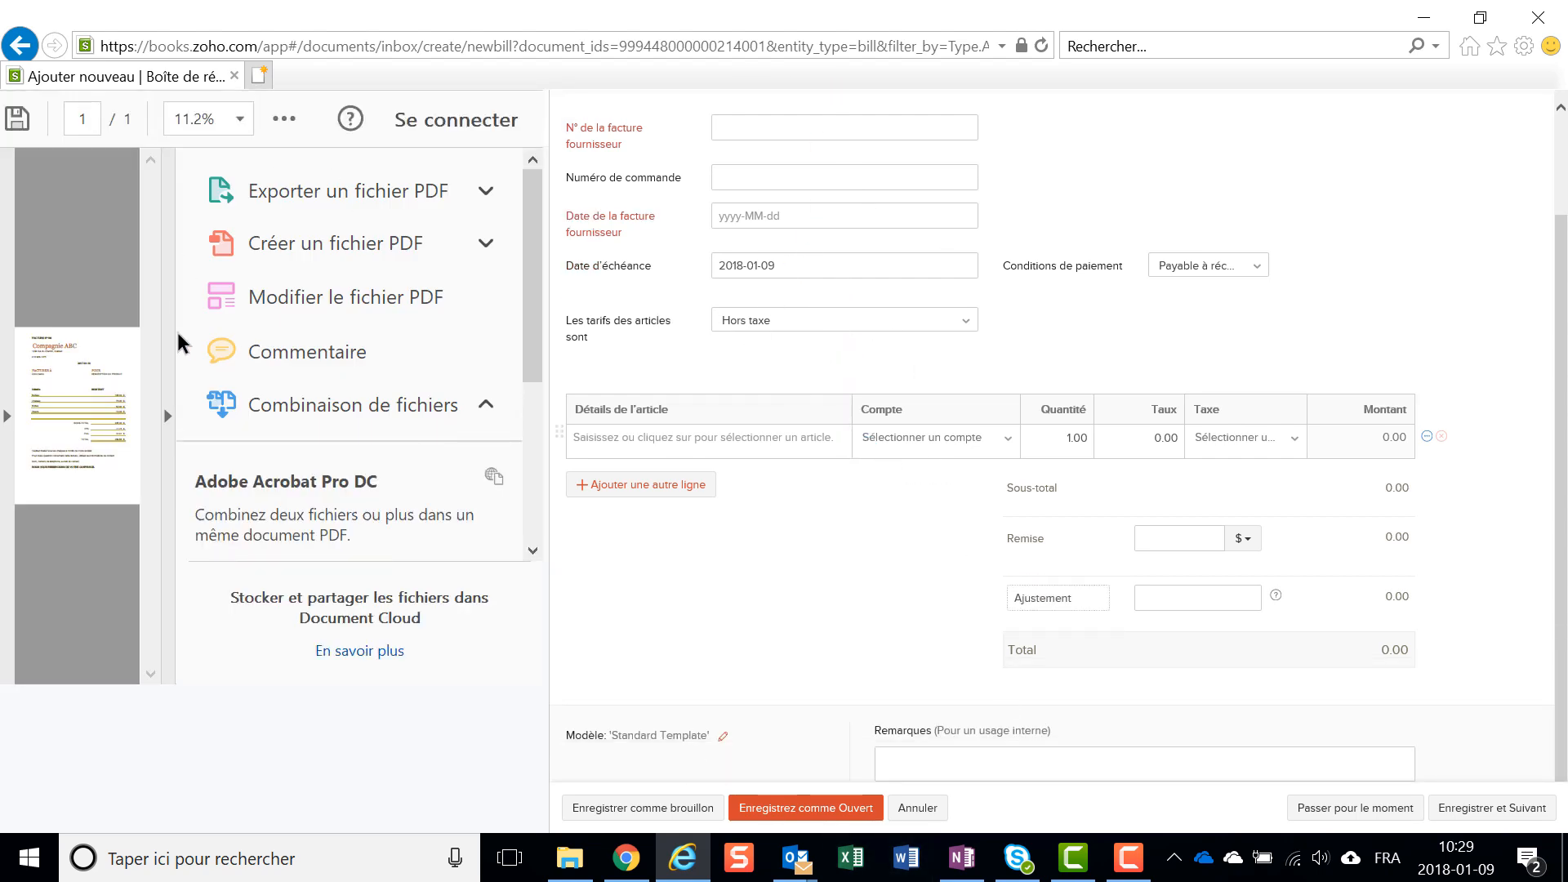
left_click(167, 417)
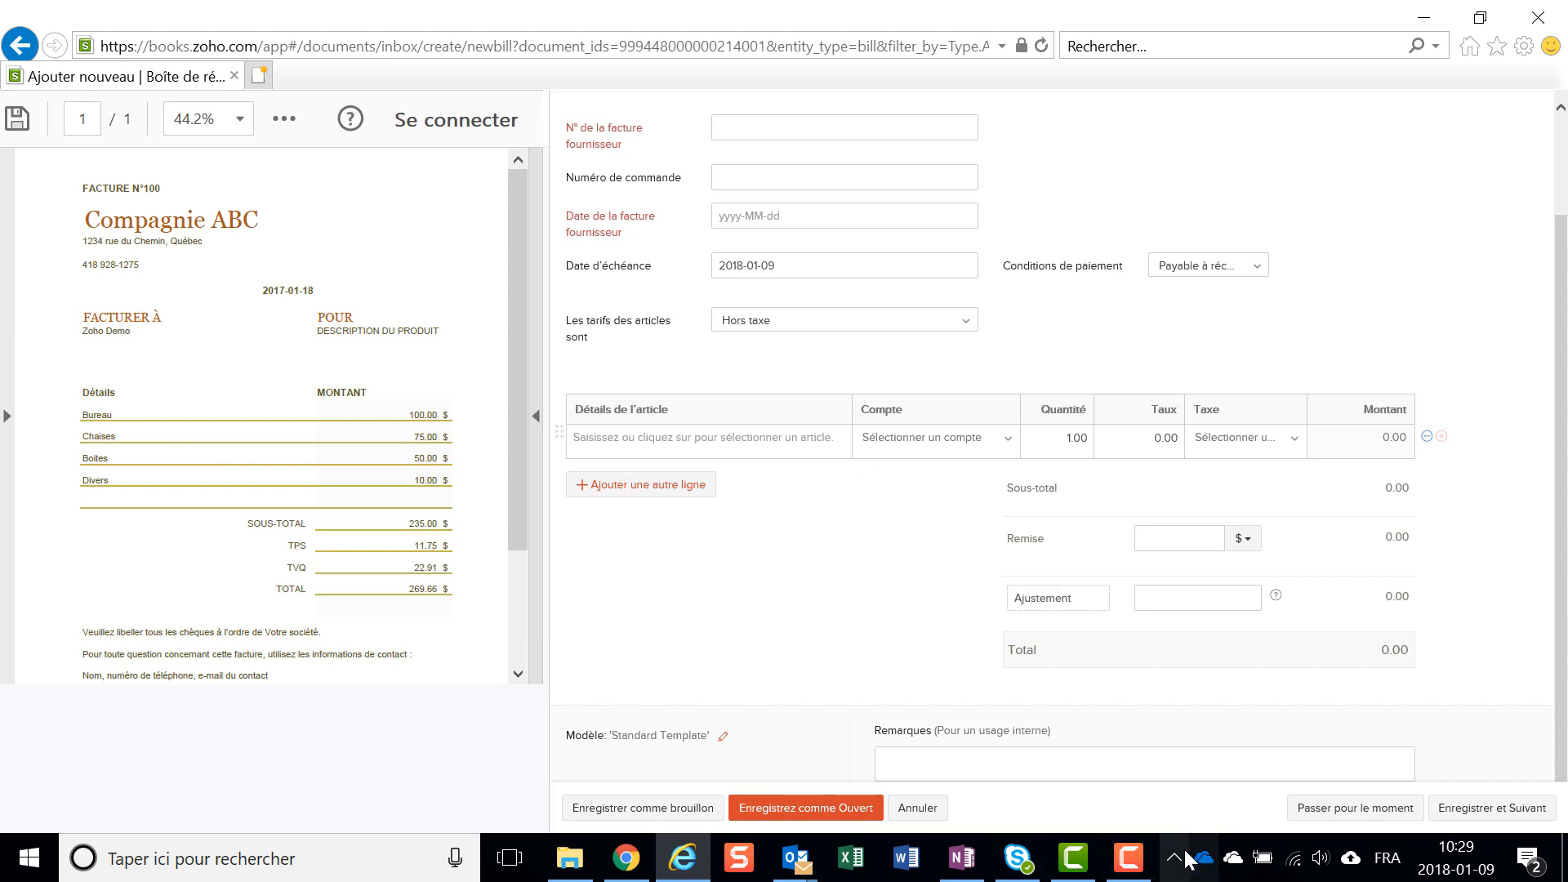
left_click(926, 808)
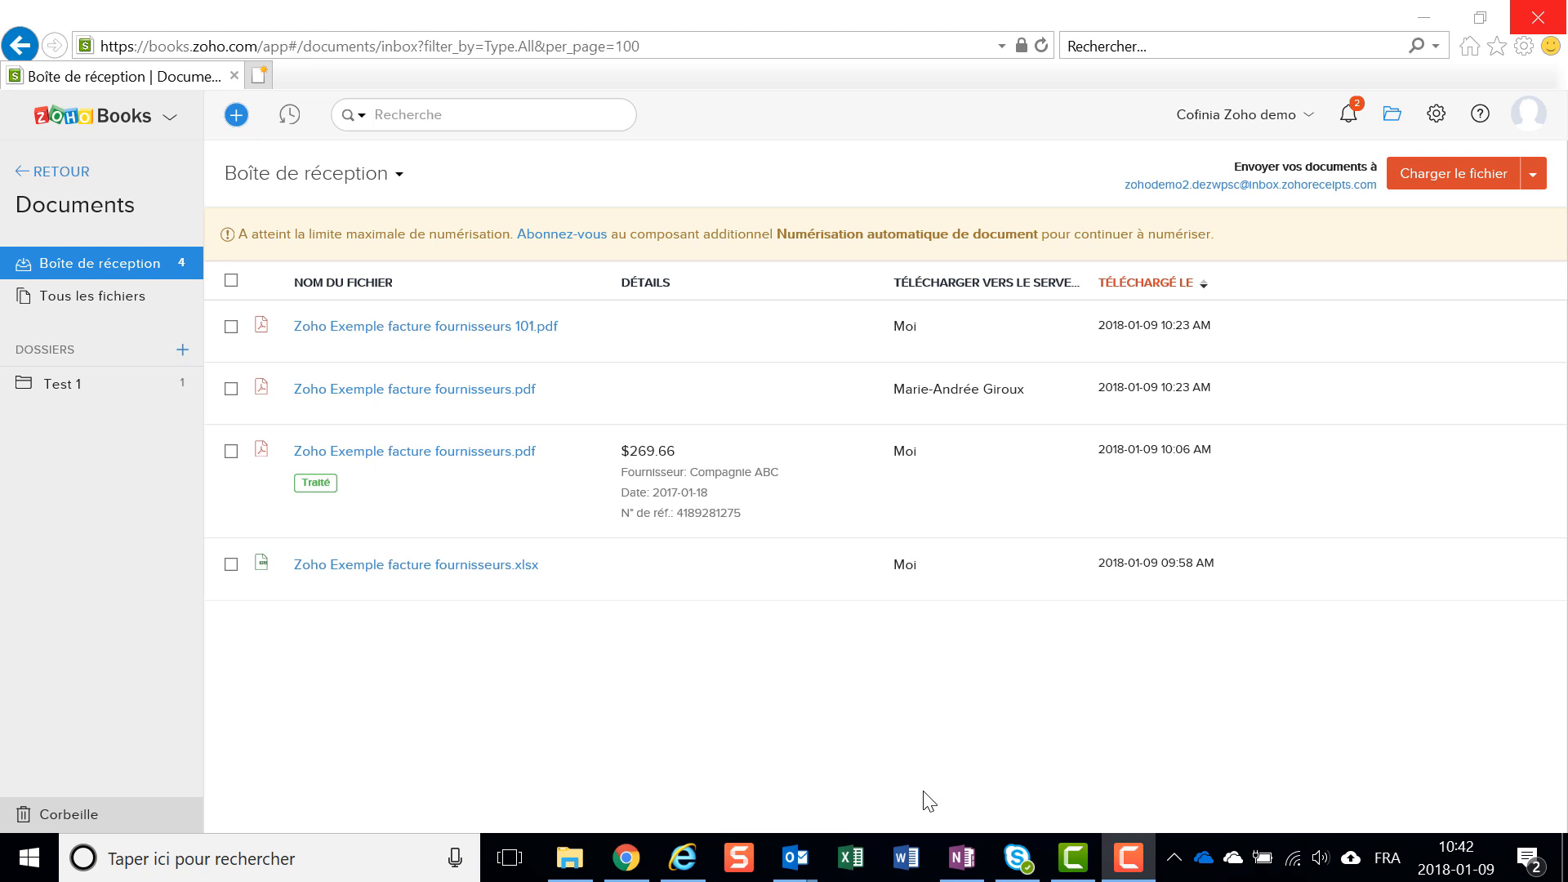
Open the instructions for e-mailing documents and copy the documents inbox's e-mail address.
left_click(1307, 186)
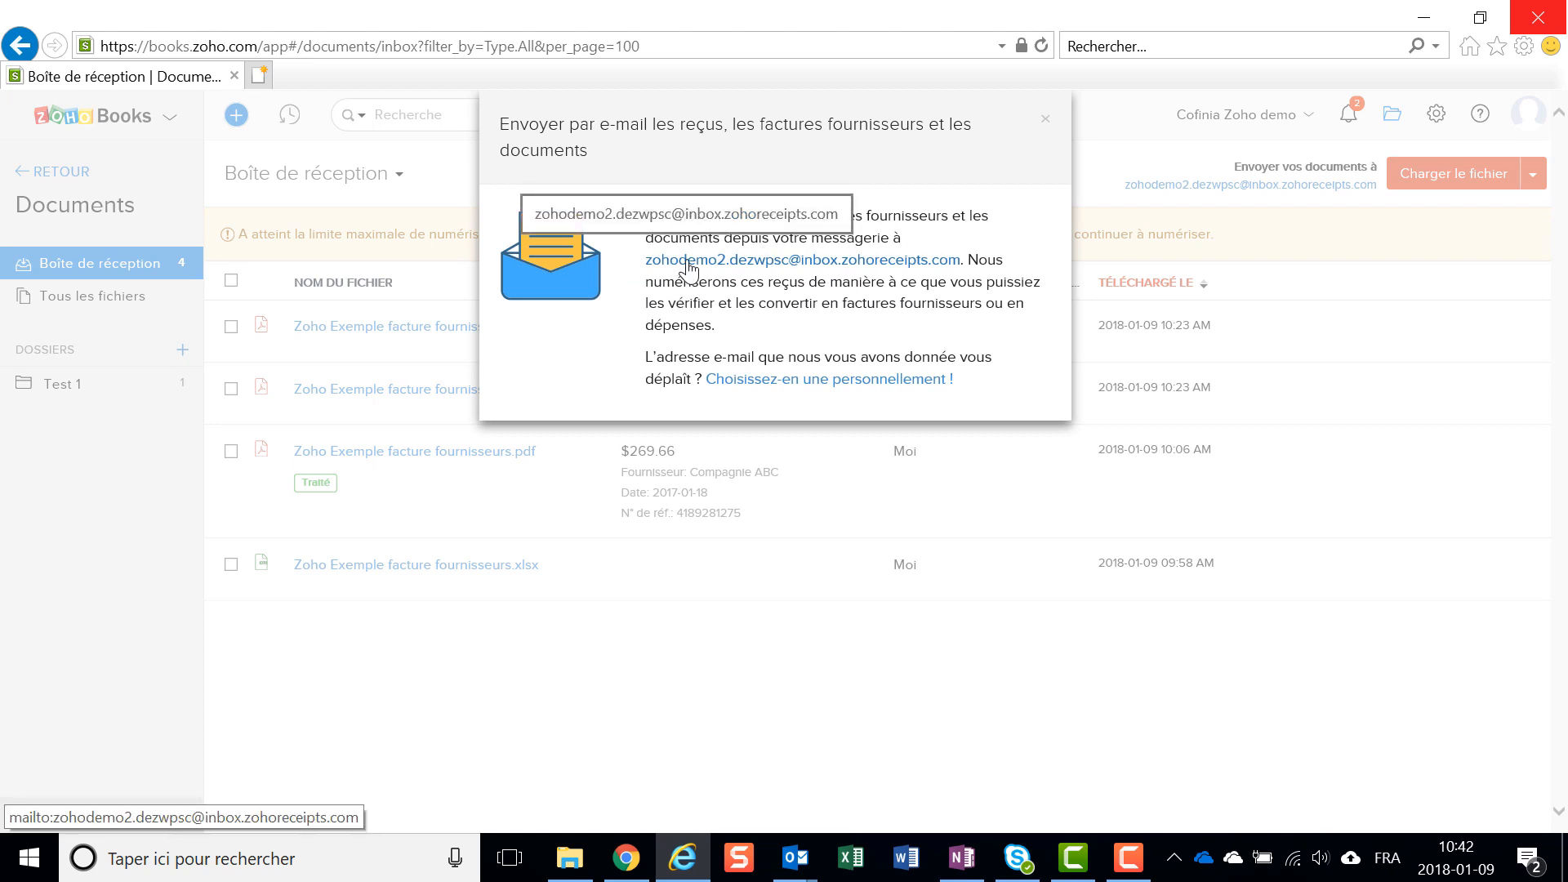
right_click(688, 266)
left_click(786, 443)
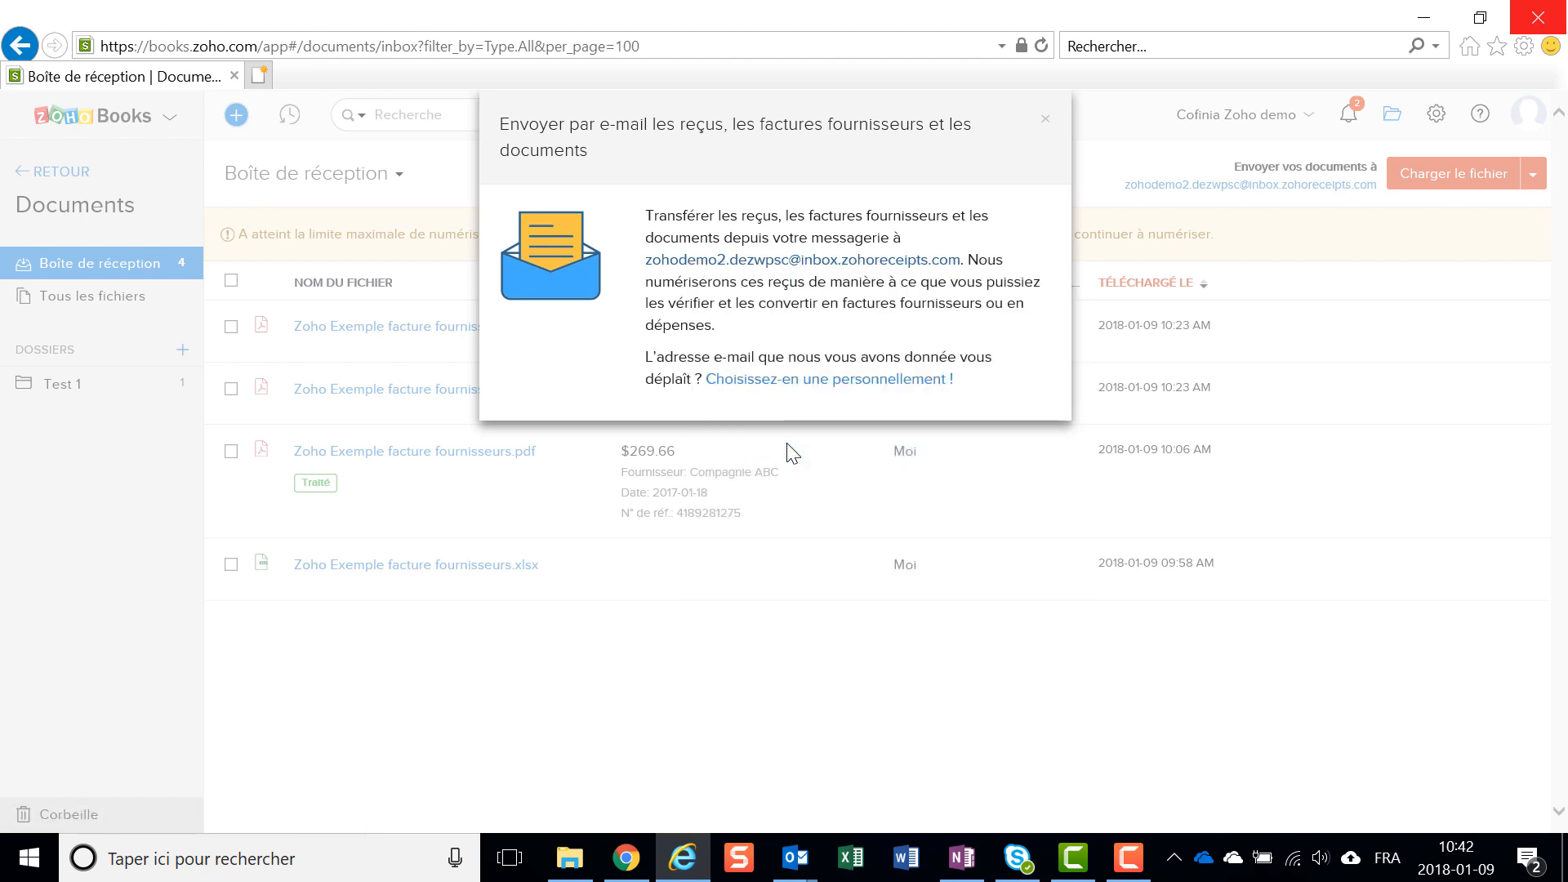
Switch to Outlook, replace the TR: Facture message's recipient with the copied inbox address without "mailto:", send it, and close the Zoho Books e-mail instructions.
key("alt+Tab")
key("Tab")
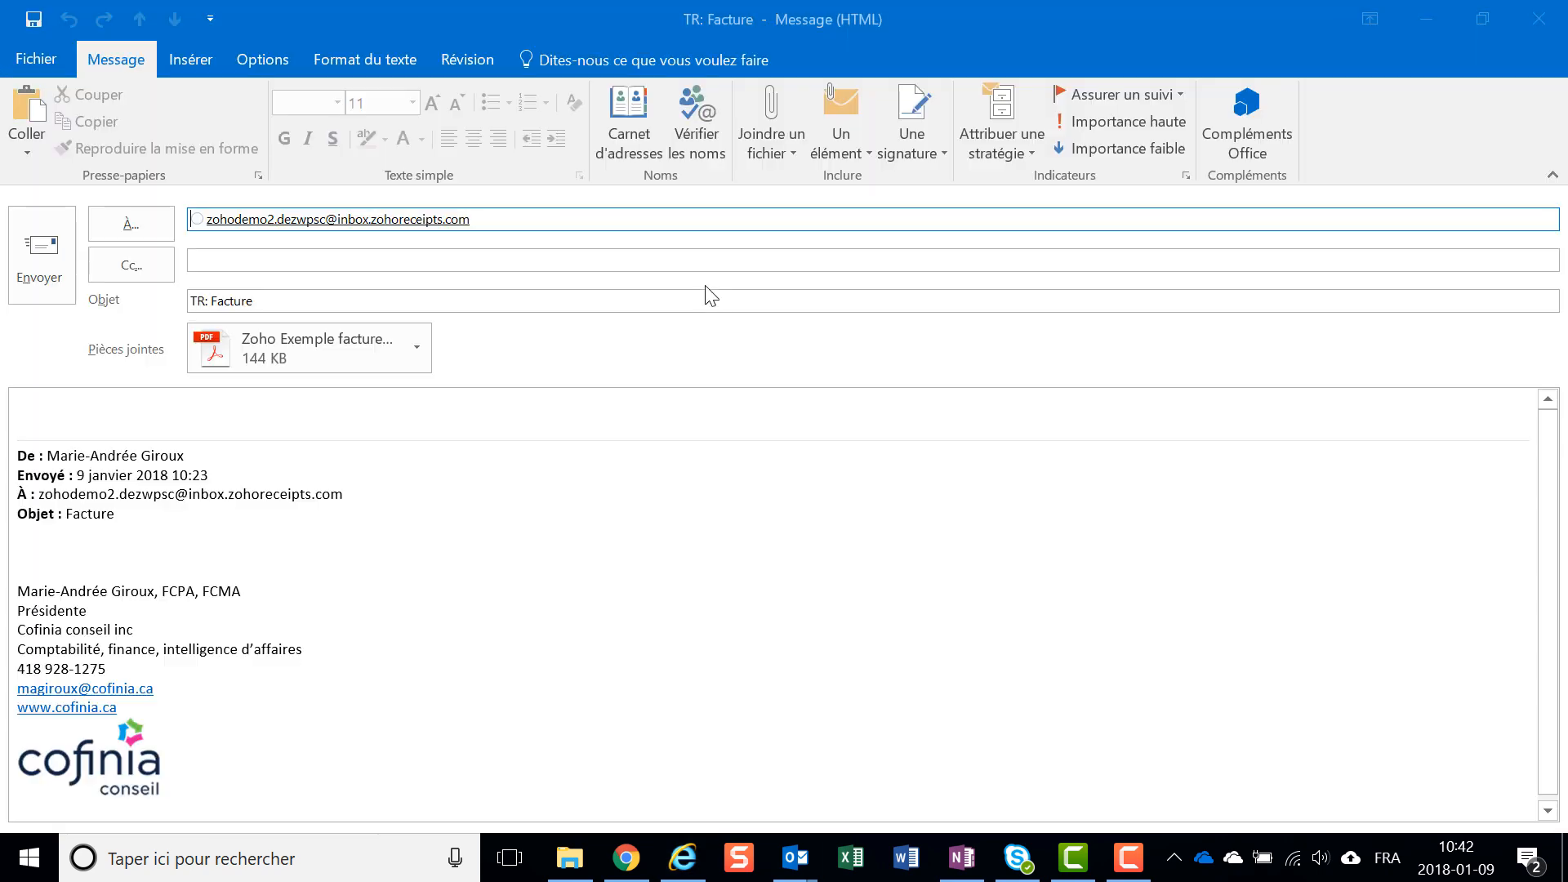
left_click_drag(518, 215, 43, 194)
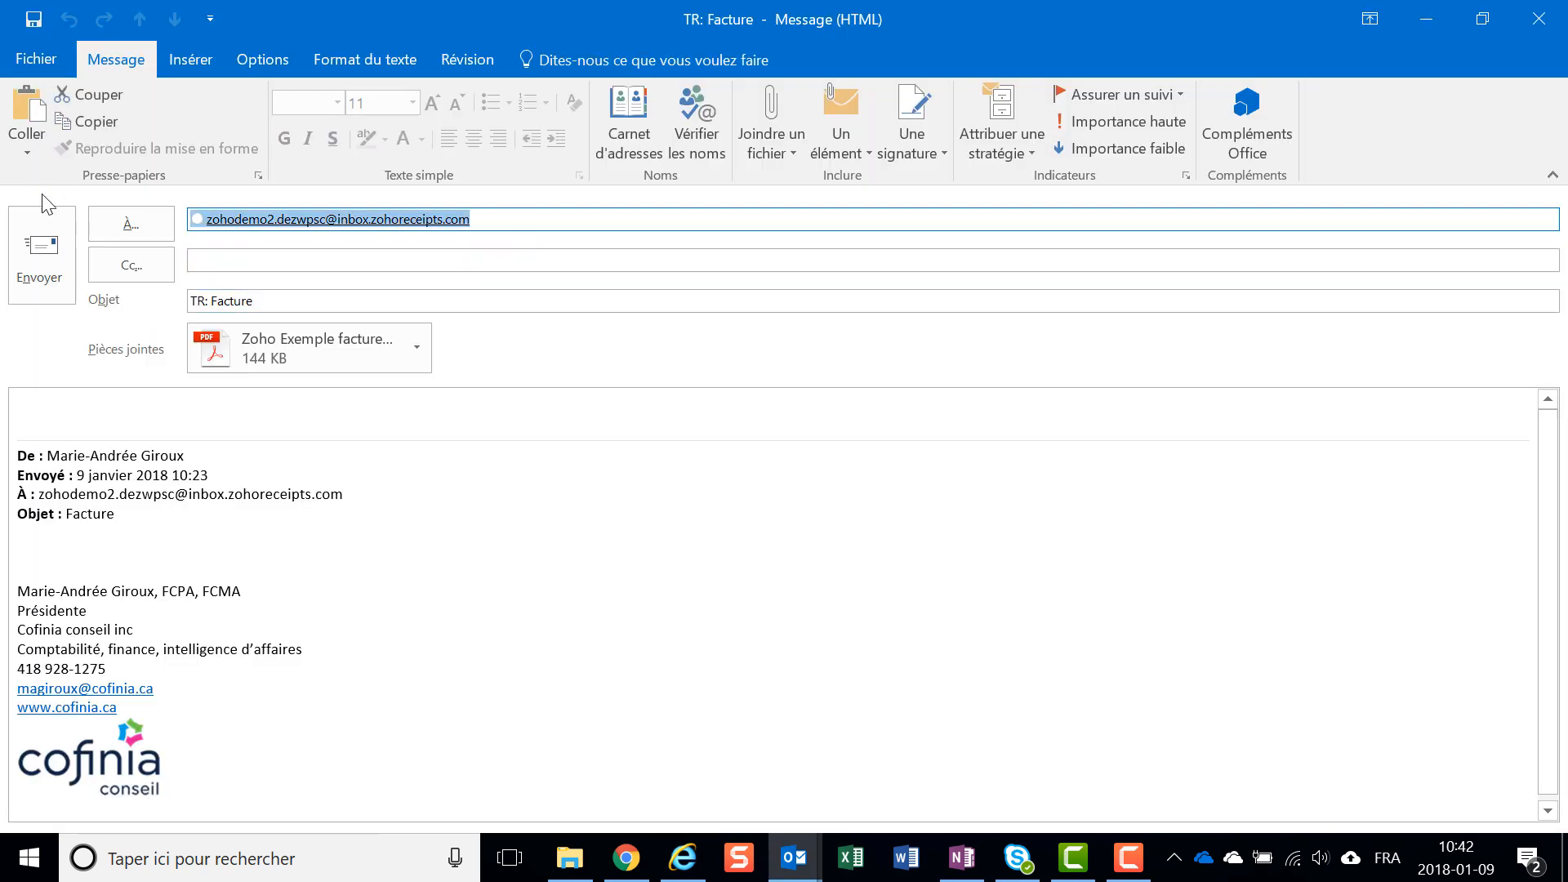
key("ctrl+v")
left_click_drag(229, 219, 147, 216)
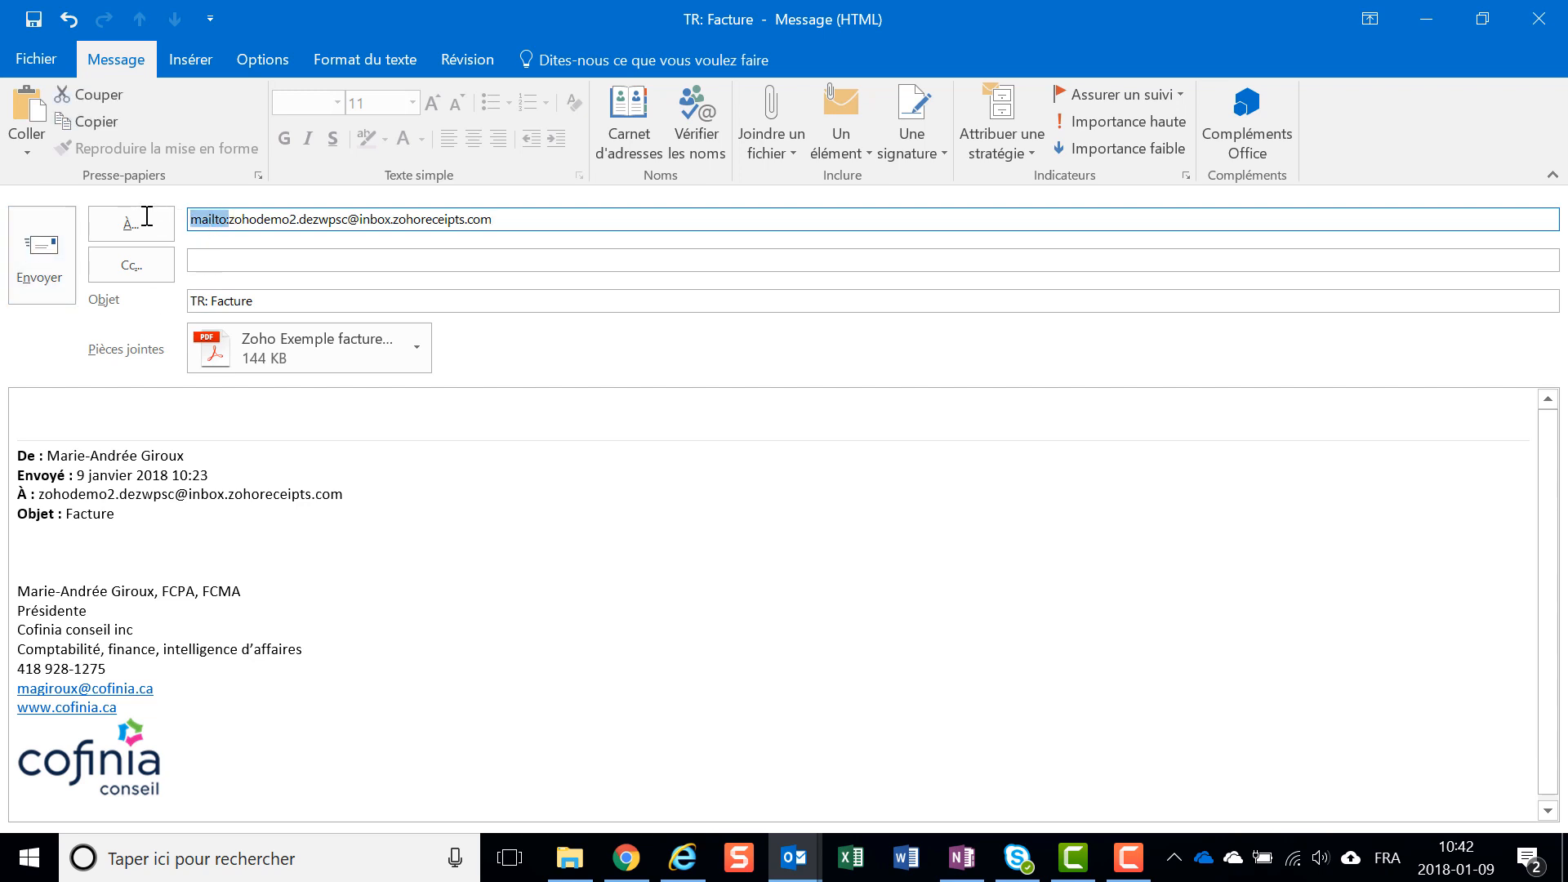
key("Delete")
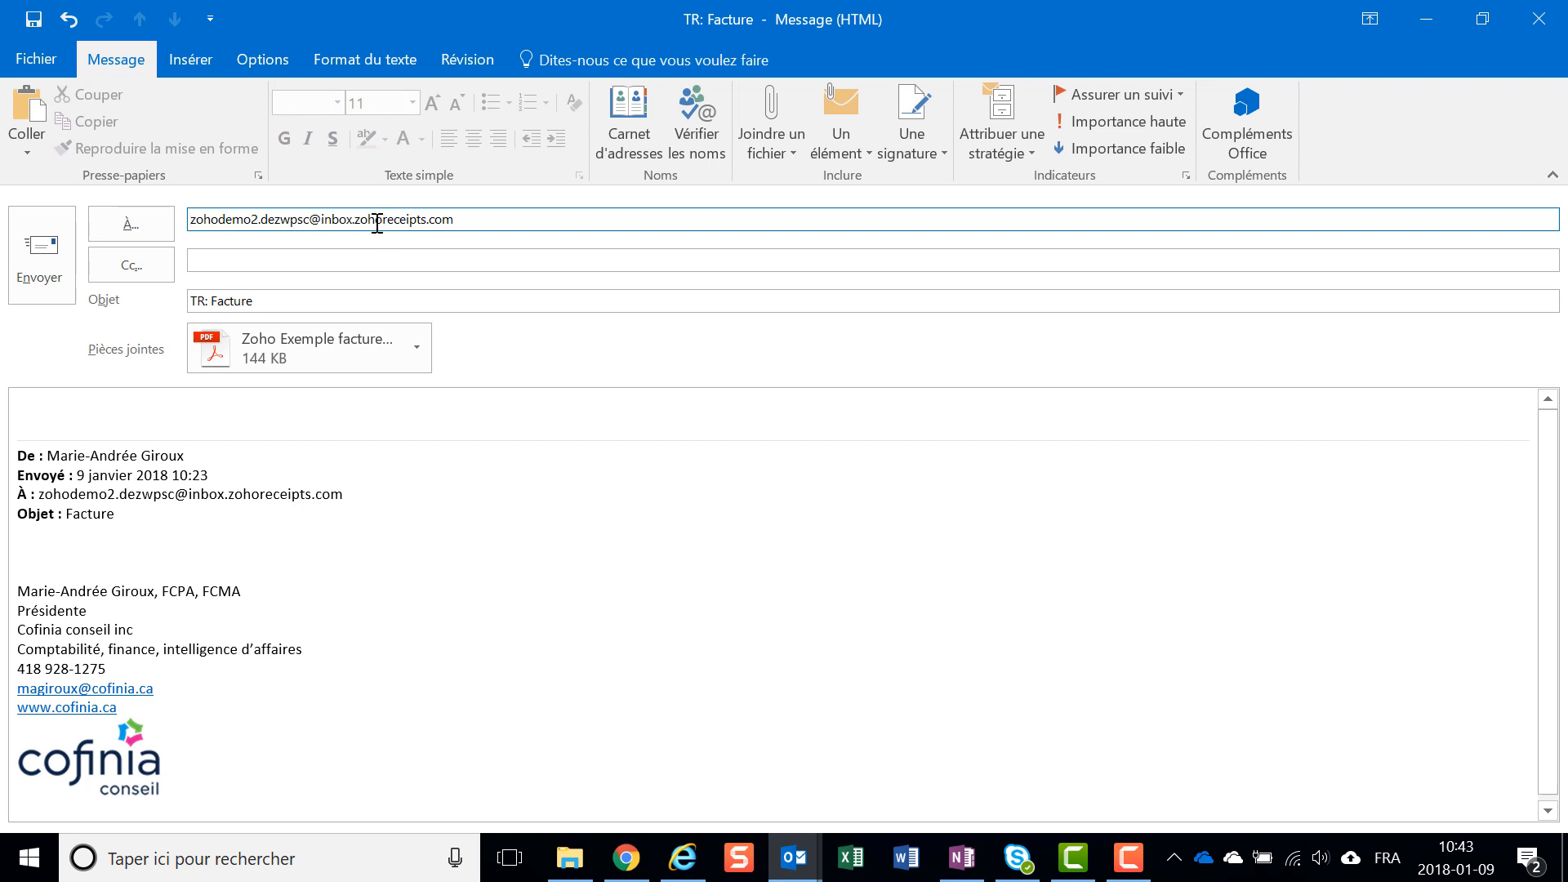
left_click(16, 294)
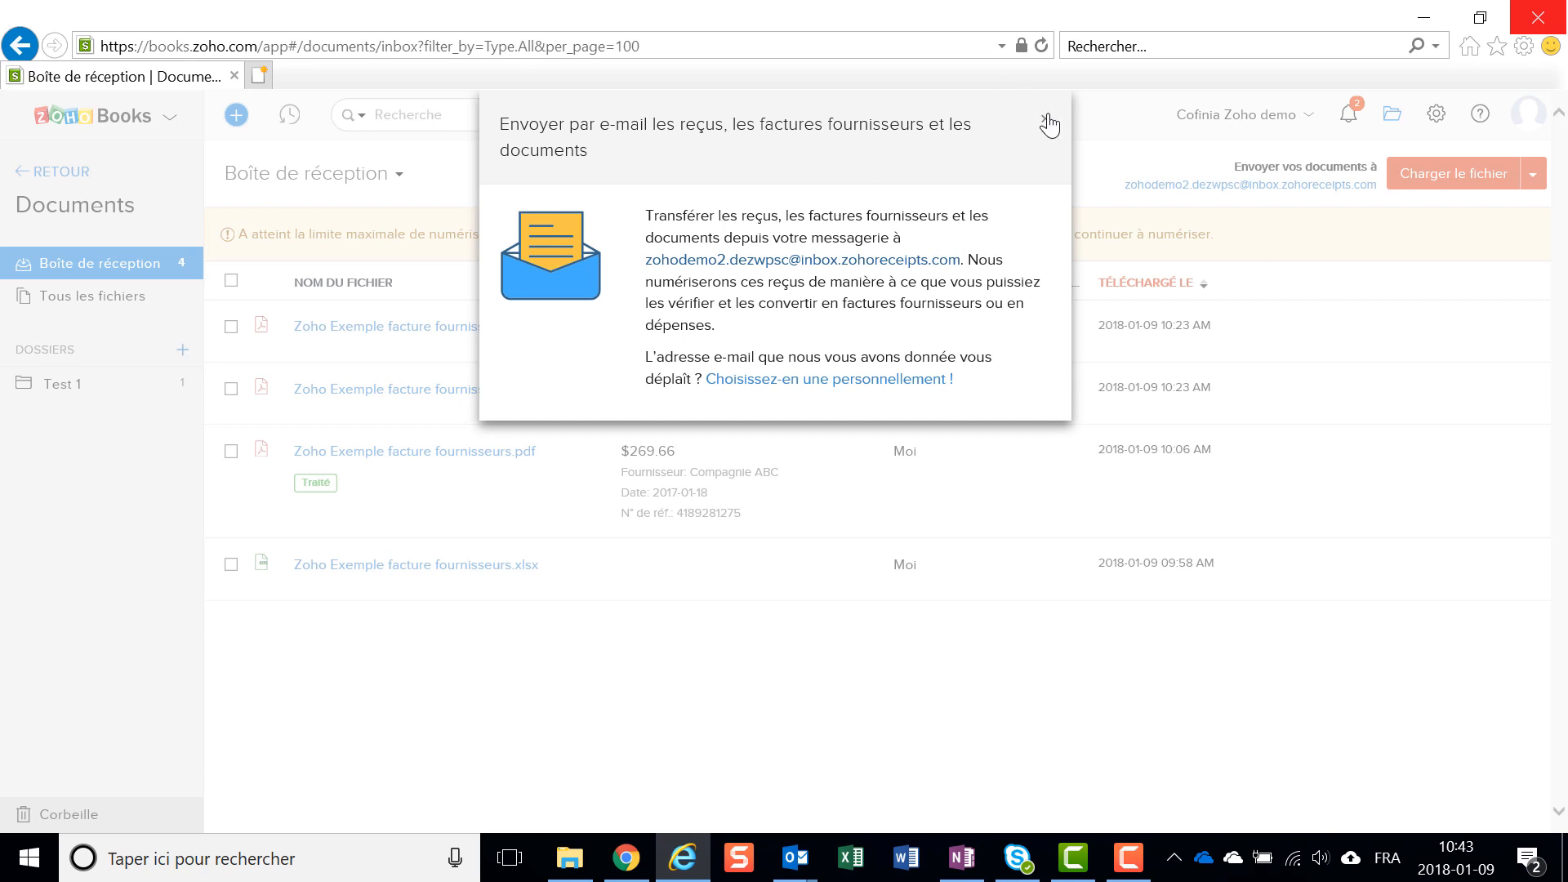
left_click(1048, 123)
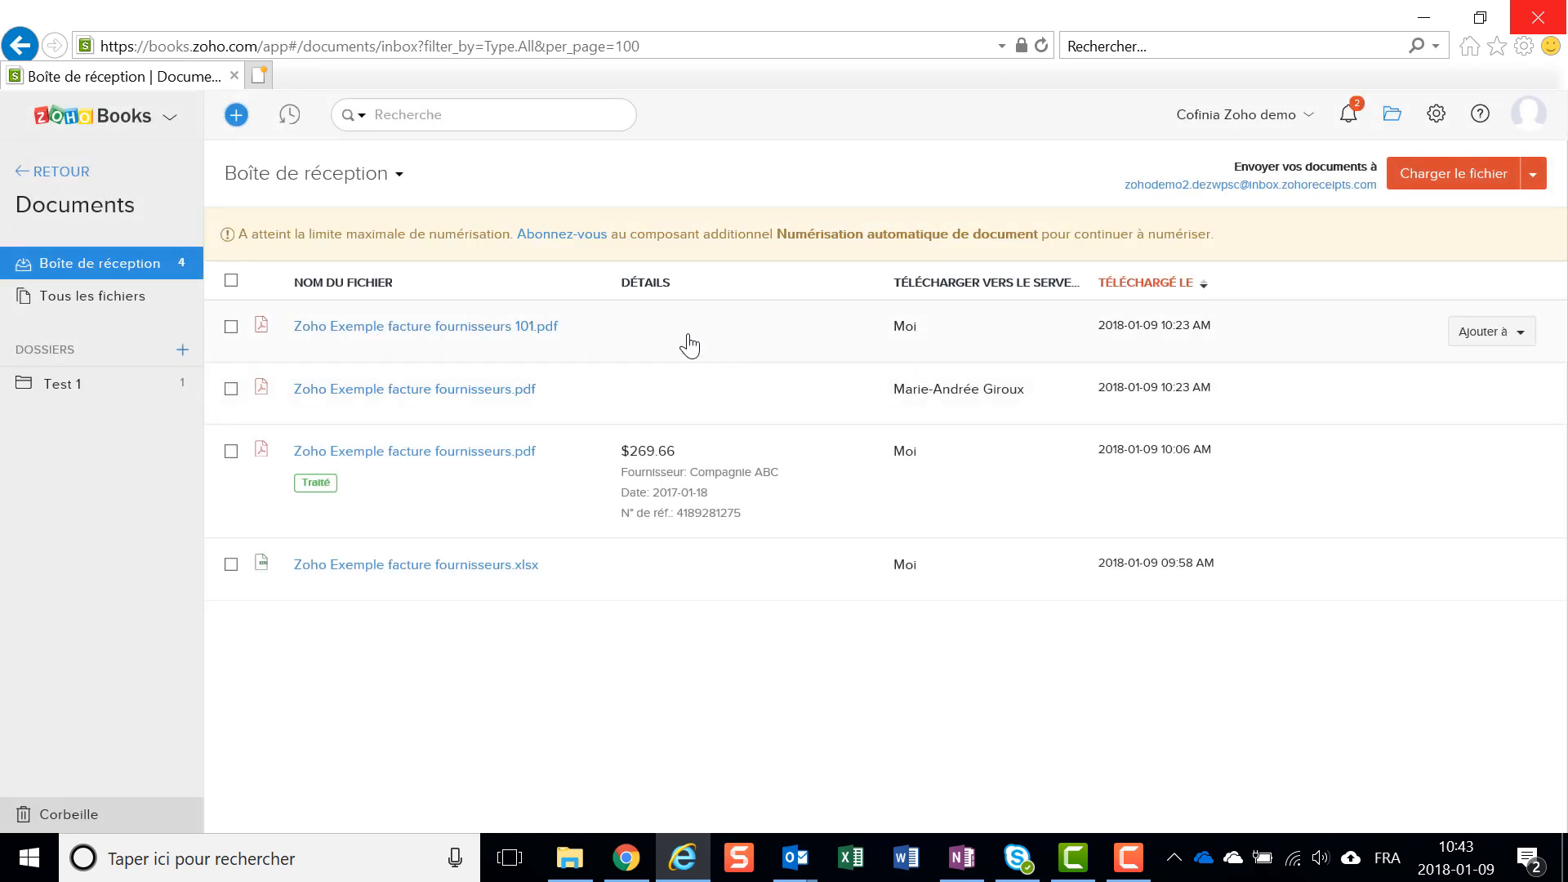